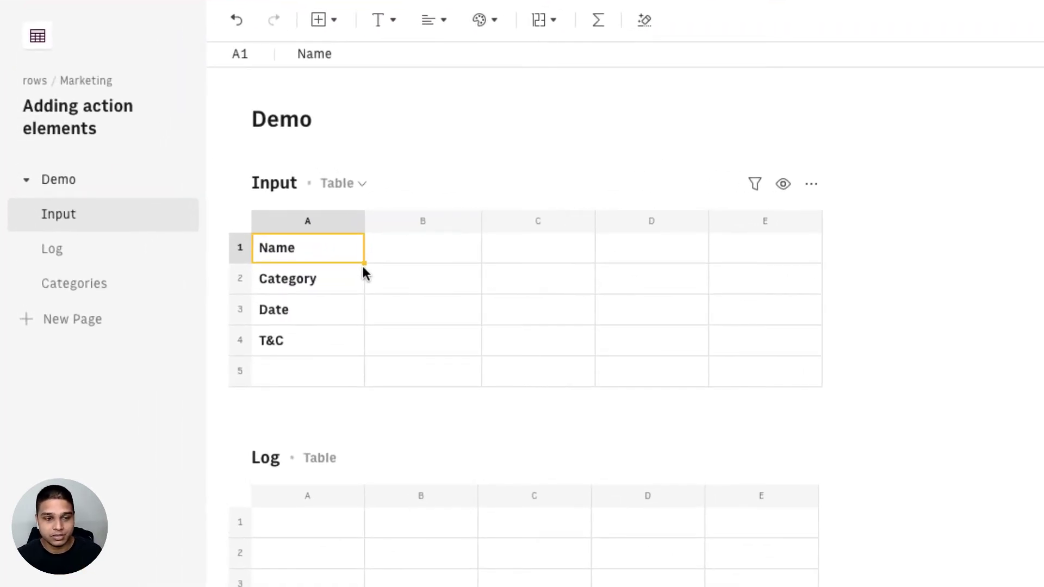
- Review the Input table's labels, the empty Log table and the Home/Office Categories table
left_click(321, 228)
left_click(321, 249)
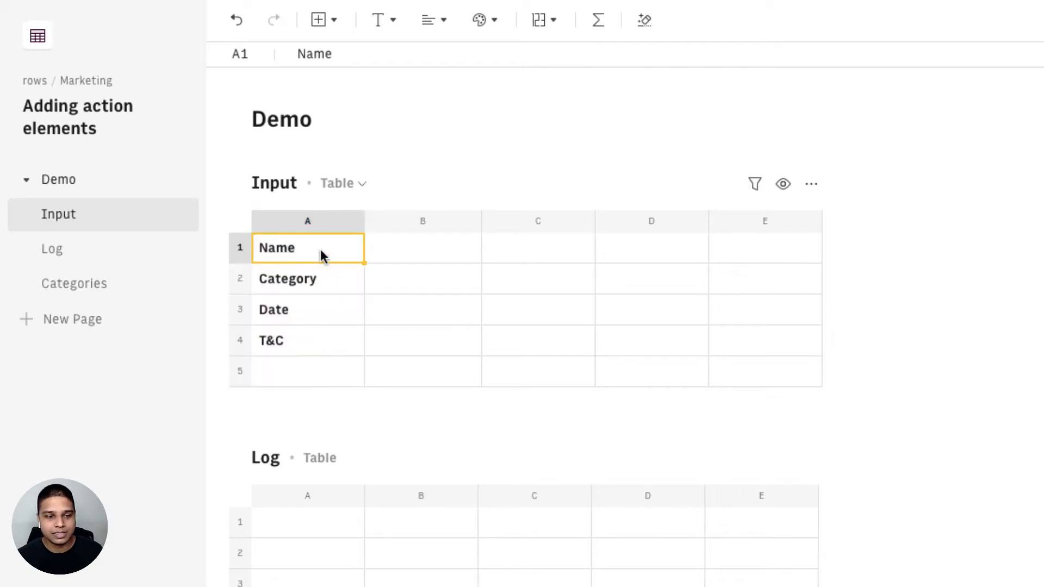
scroll(321, 249, "down", 5)
left_click(282, 260)
scroll(284, 229, "down", 1)
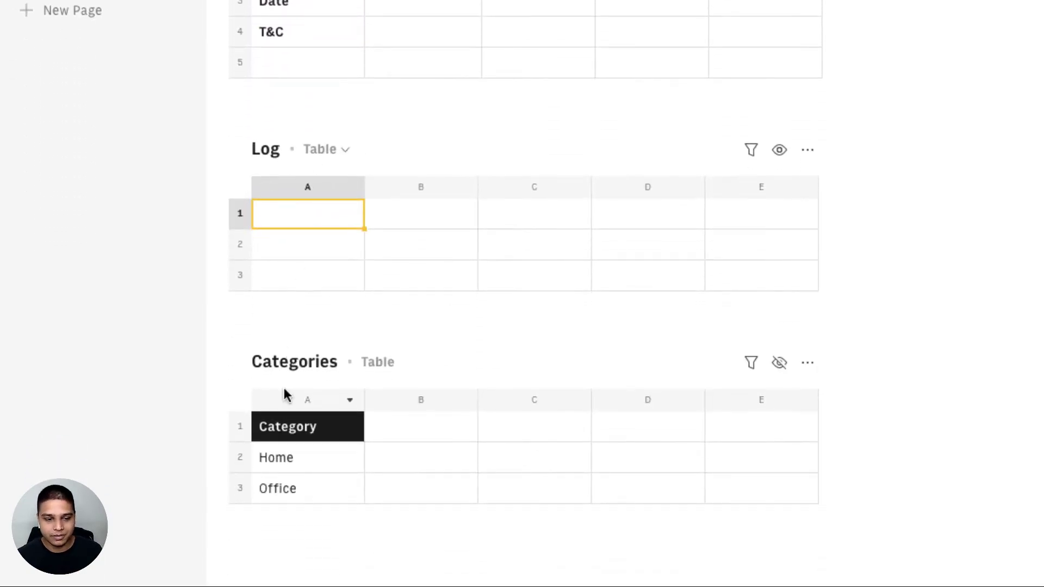
left_click(282, 426)
left_click(286, 455)
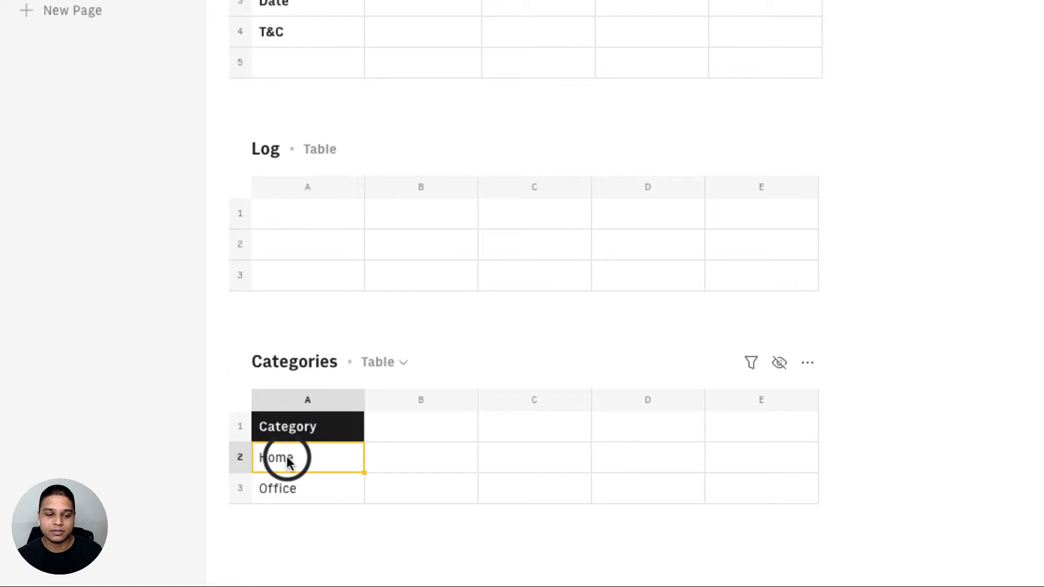
key("Up")
left_click(302, 459)
scroll(415, 109, "up", 6)
- Insert a text input field into B1 beside Name
left_click(415, 216)
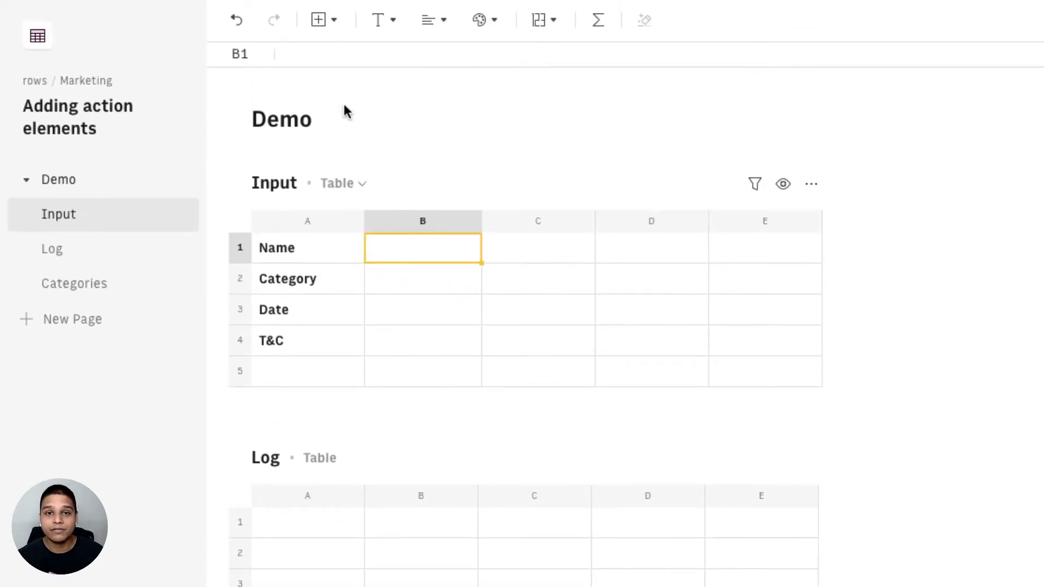
left_click(338, 26)
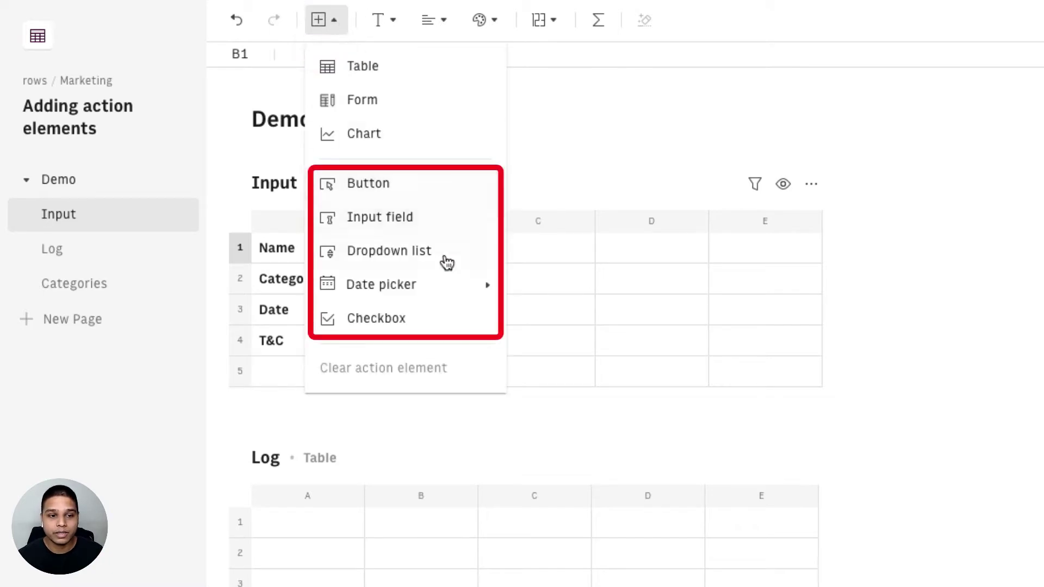
left_click(461, 228)
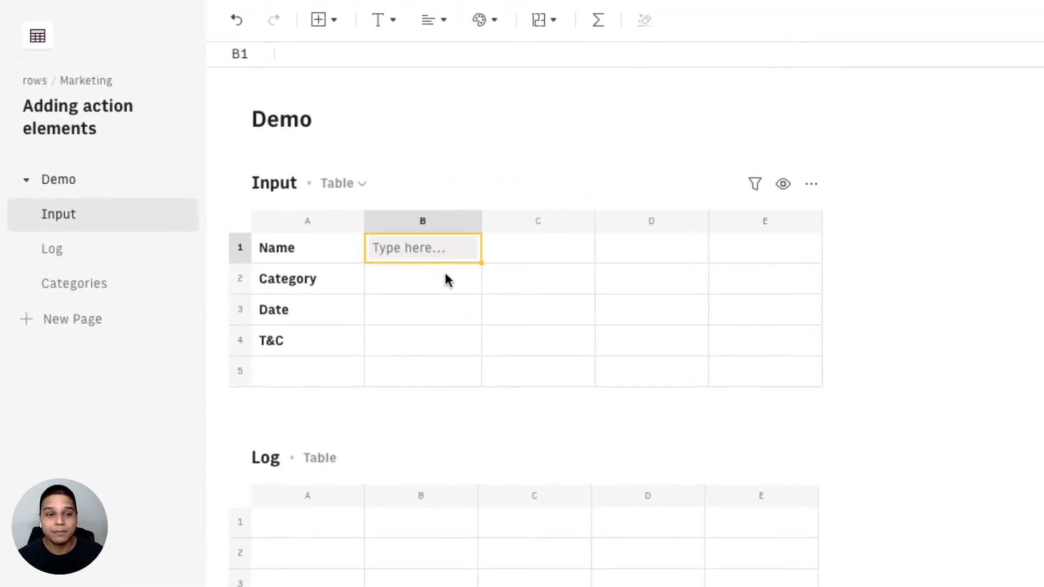
- Create a B2 dropdown sourced from 'Categories'!A2:A3 and check its Home and Office options
left_click(437, 275)
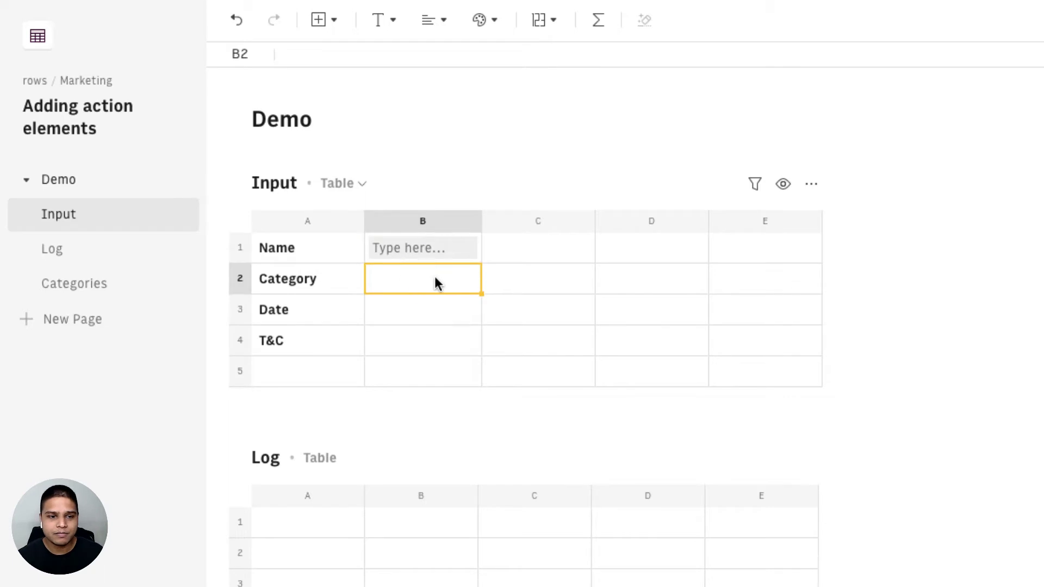
left_click(335, 30)
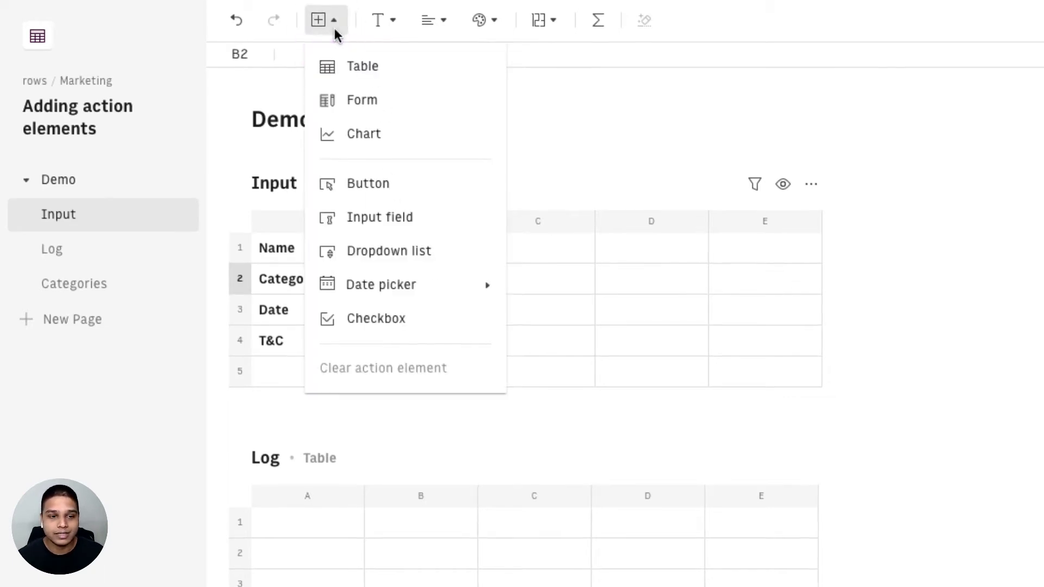
left_click(232, 215)
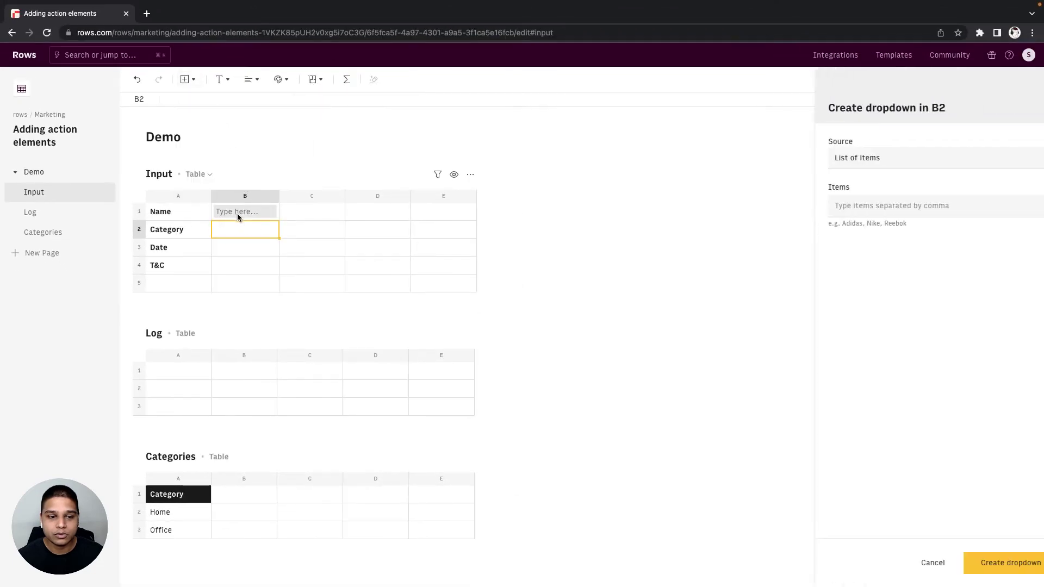
left_click(851, 161)
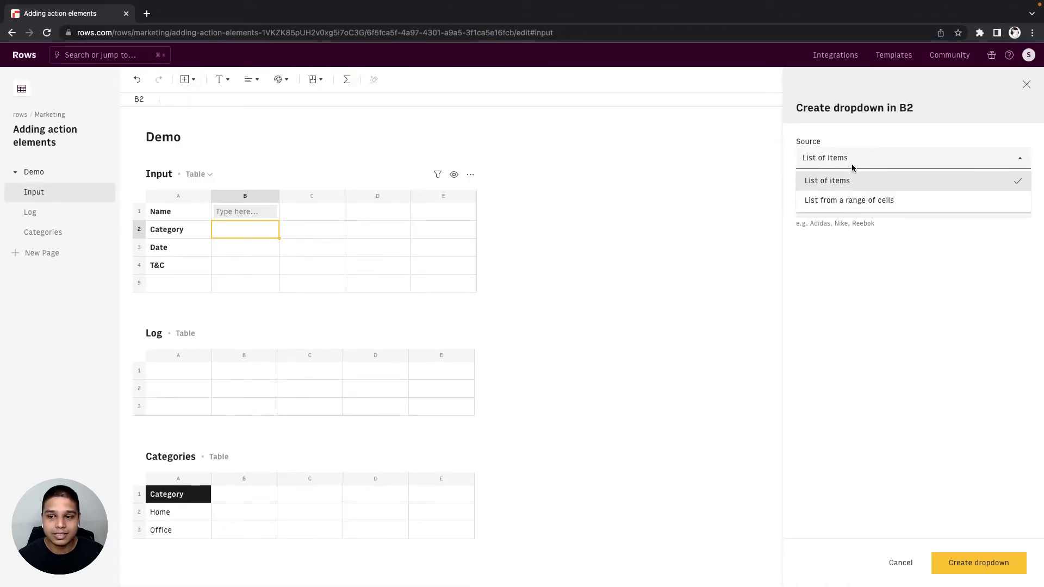
left_click(859, 210)
left_click(834, 208)
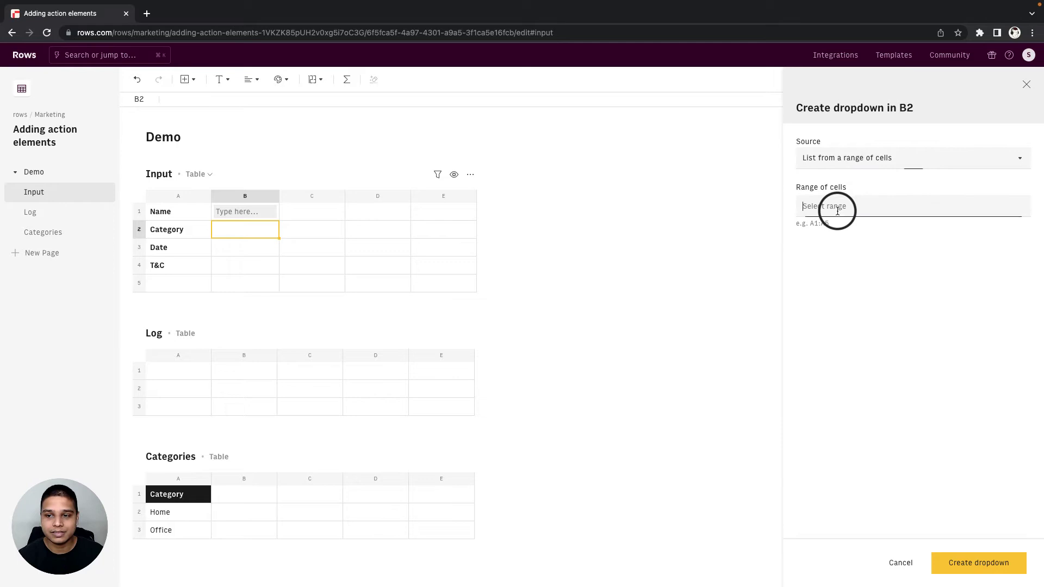
left_click(175, 516)
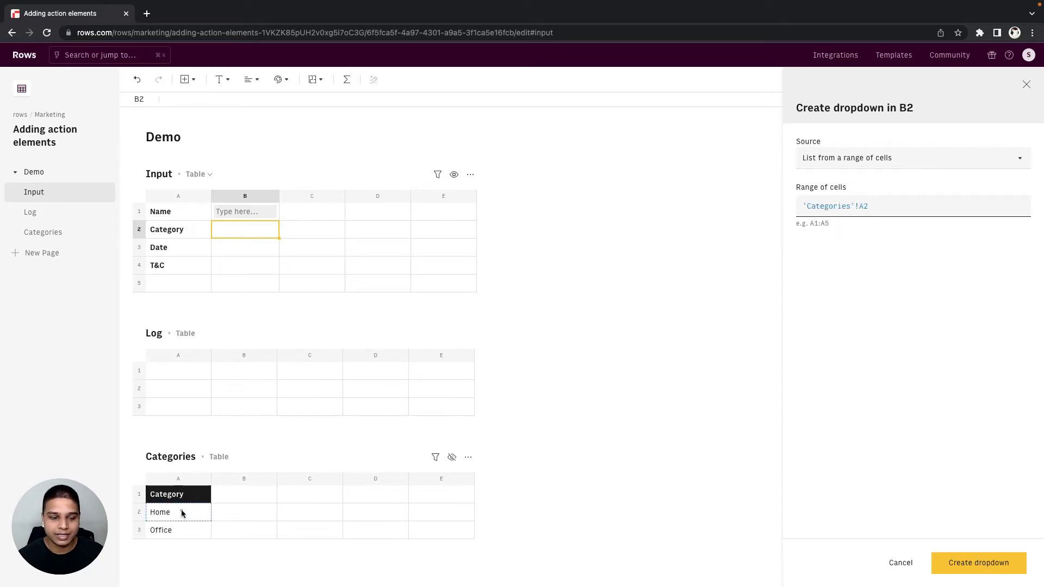
left_click_drag(182, 511, 175, 531)
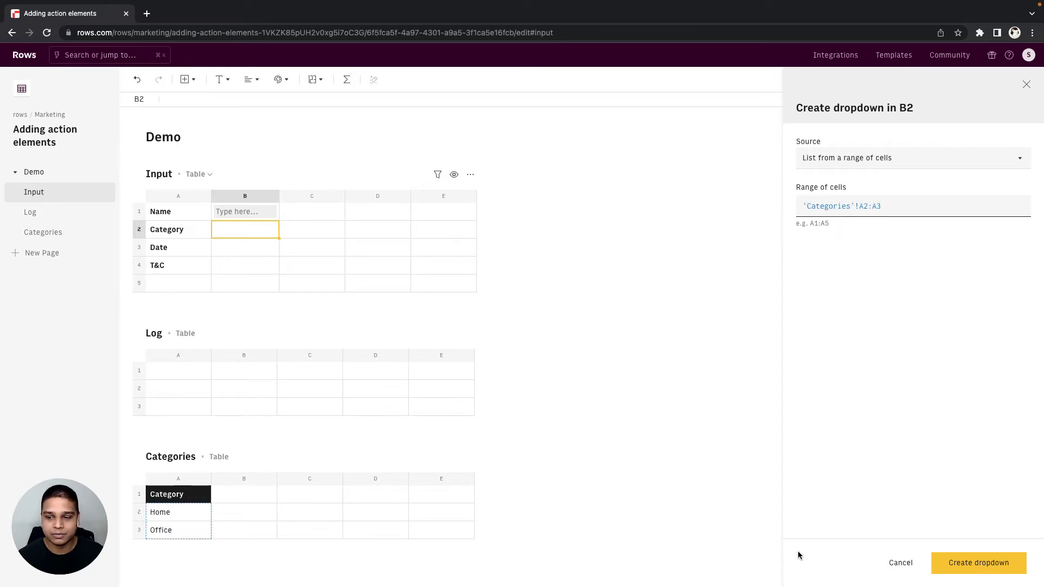
left_click(957, 564)
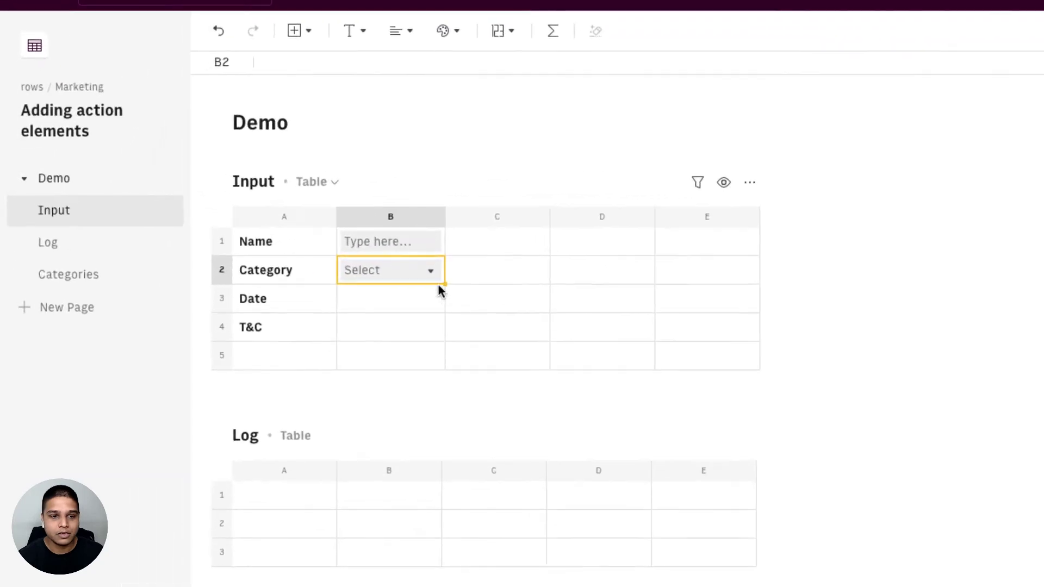
left_click(285, 238)
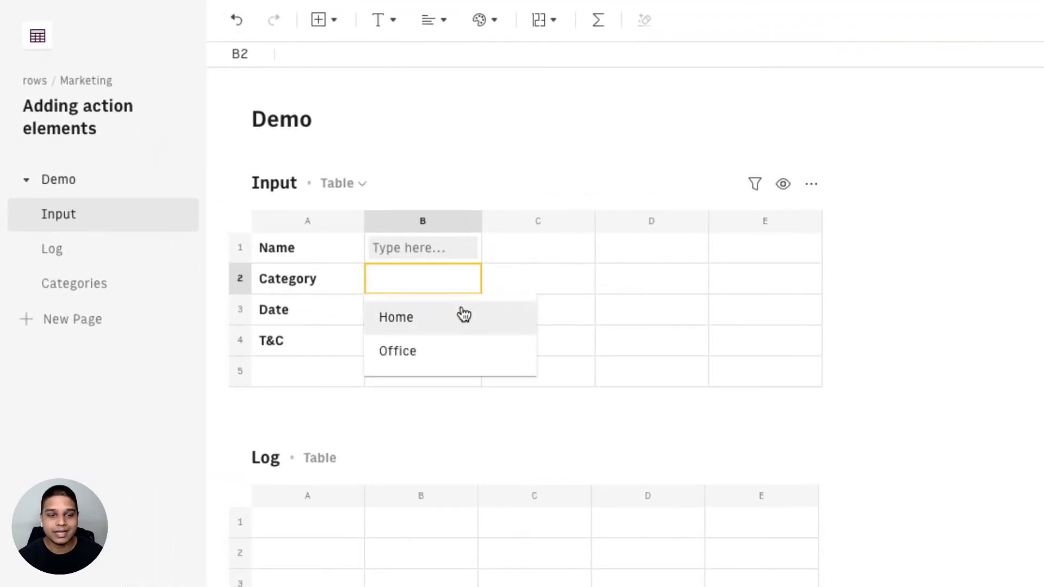
- Add a single-date picker in B3 beside Date and browse its May 2022 calendar
left_click(327, 303)
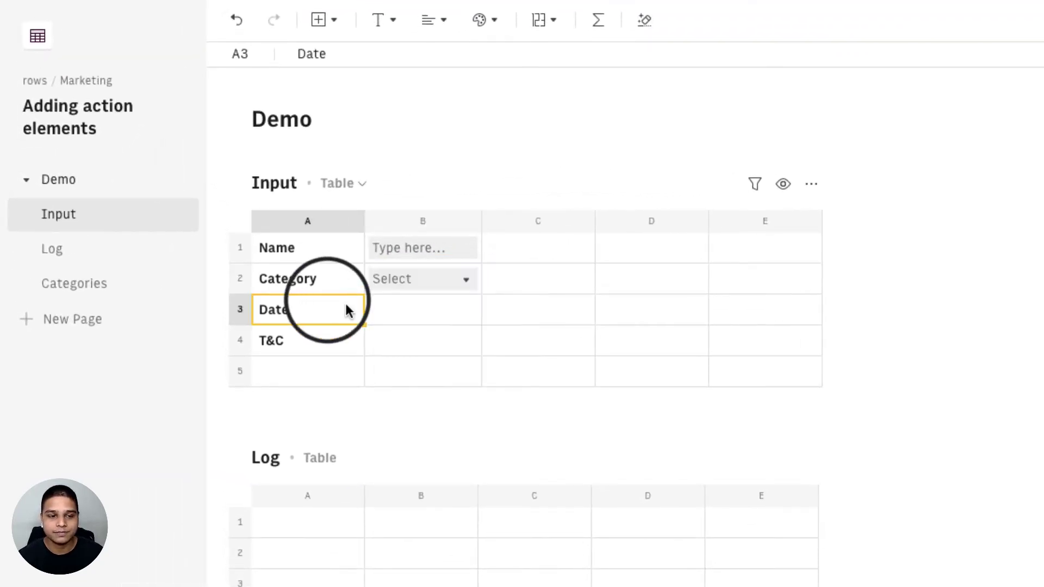
left_click(379, 308)
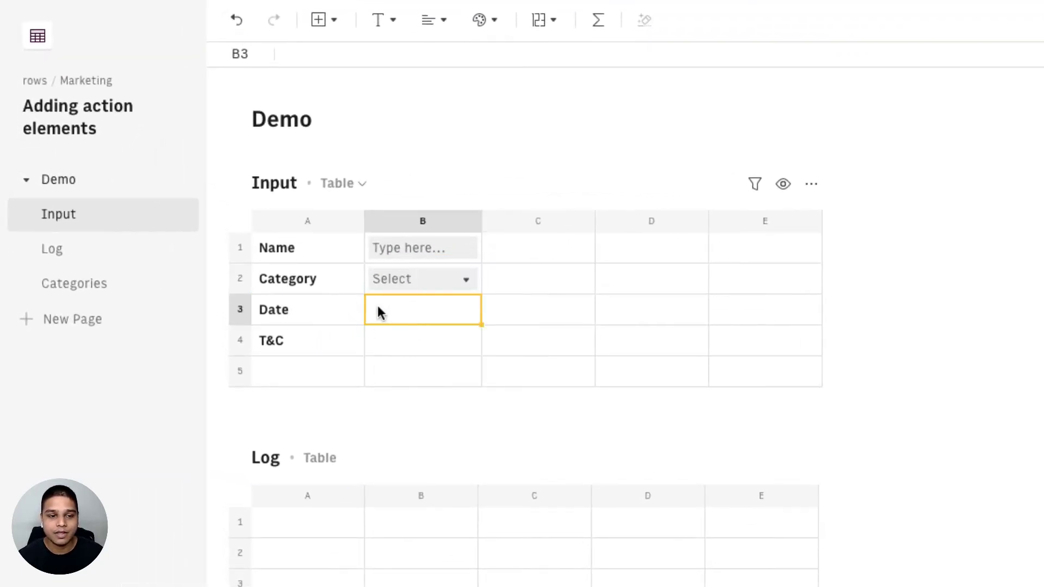
left_click(332, 21)
mouse_move(388, 298)
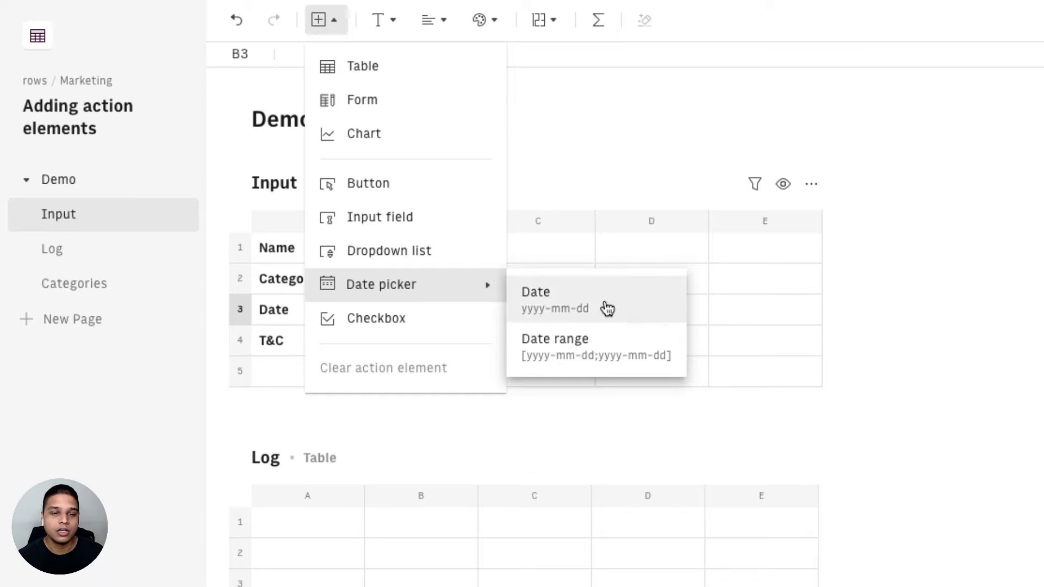
left_click(636, 303)
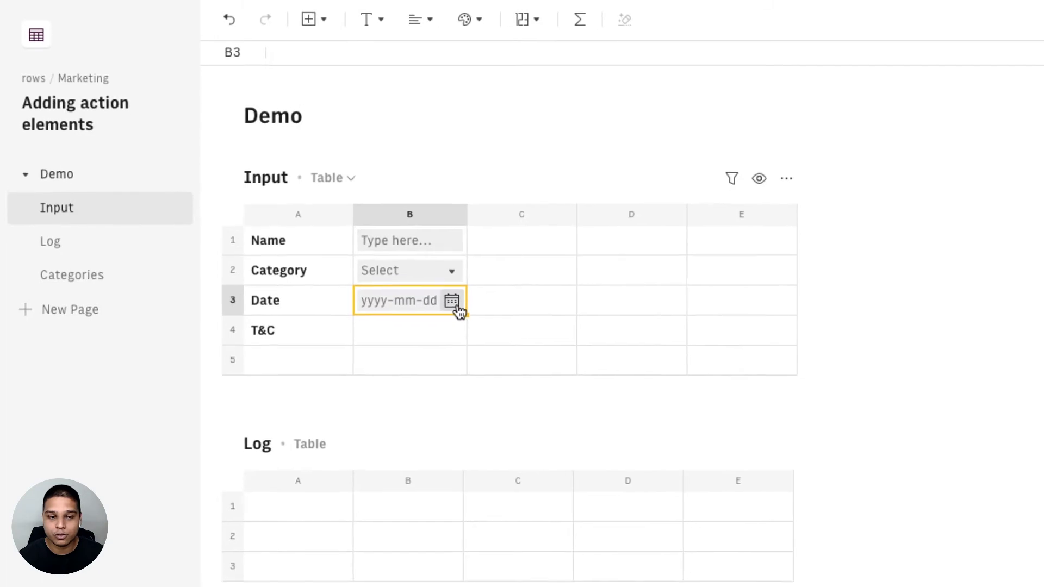
left_click(457, 309)
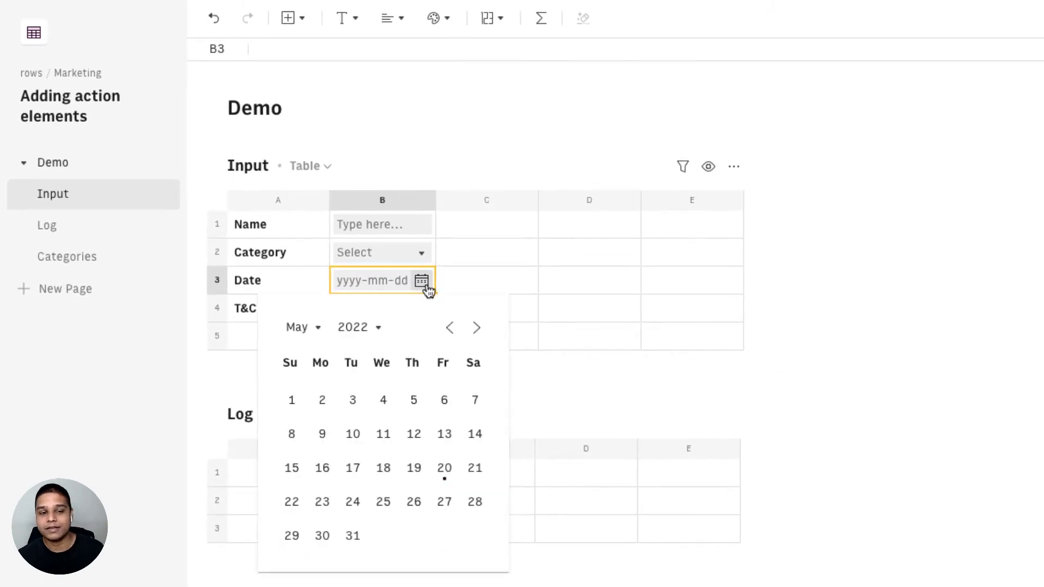
left_click(447, 328)
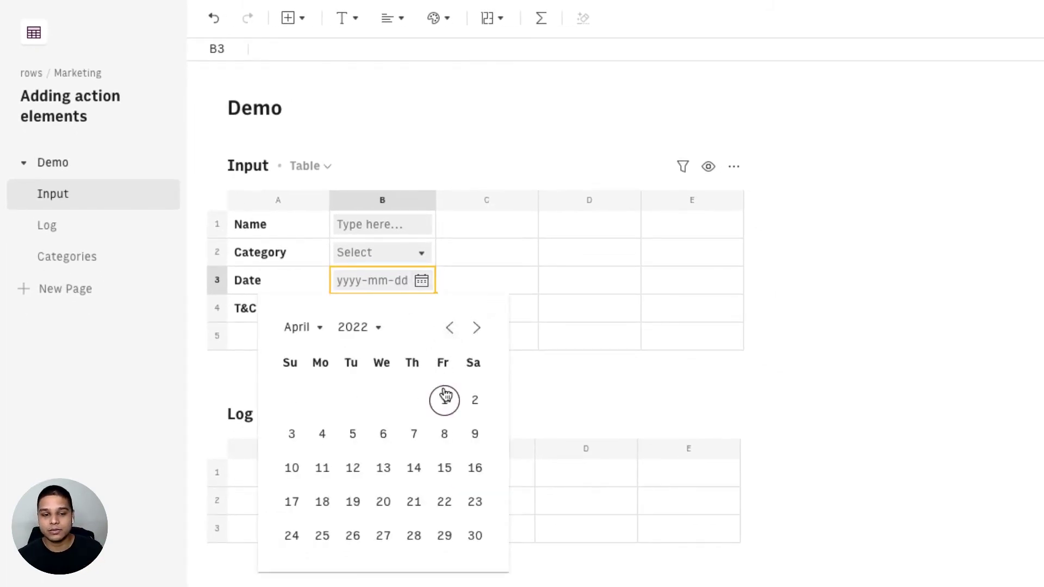
left_click(423, 280)
left_click(403, 279)
- Add an unticked checkbox in B4 beside T&C, then select B5
left_click(377, 309)
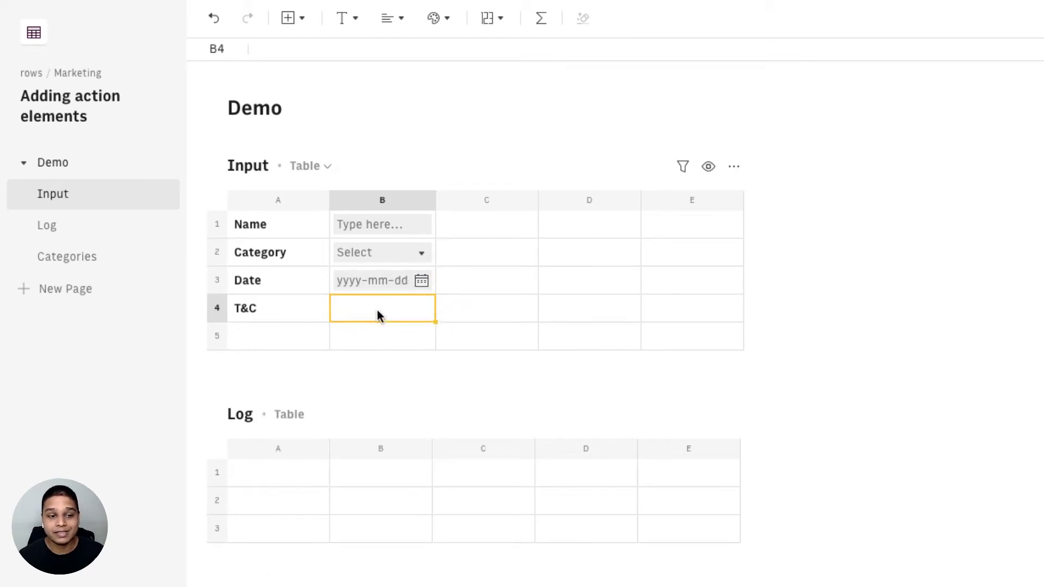
left_click(302, 19)
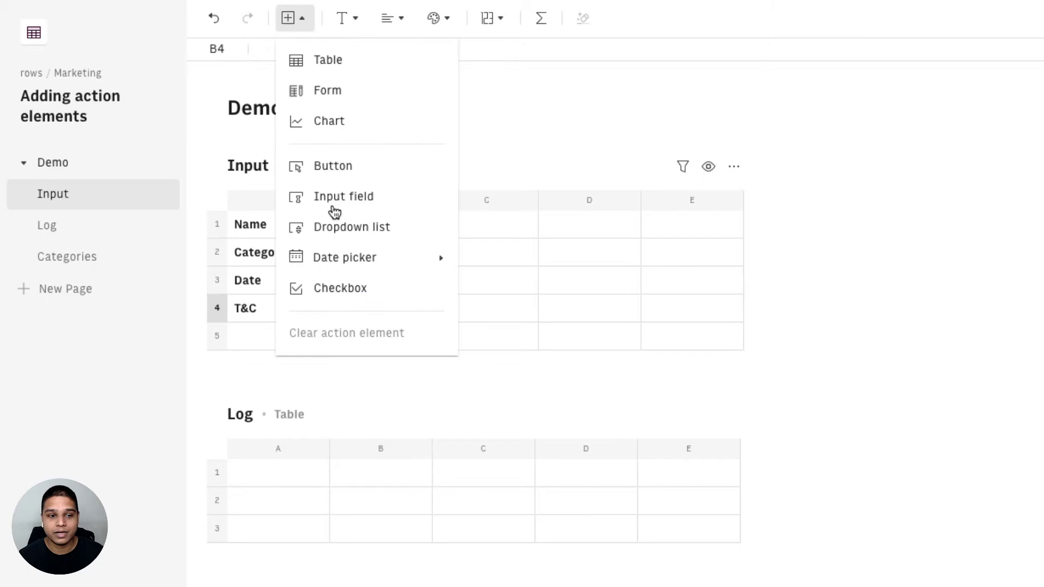
left_click(375, 287)
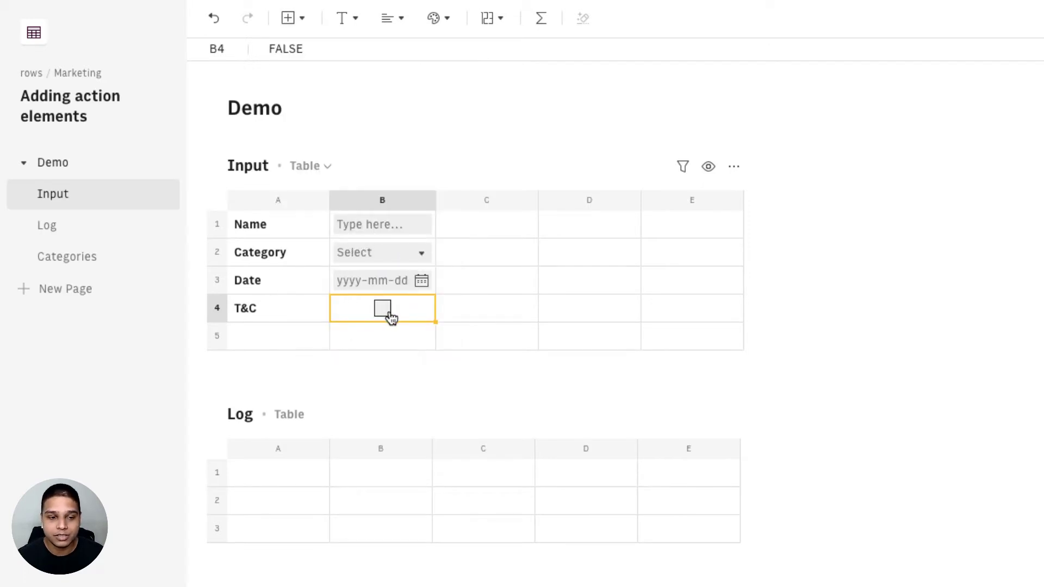
left_click(379, 346)
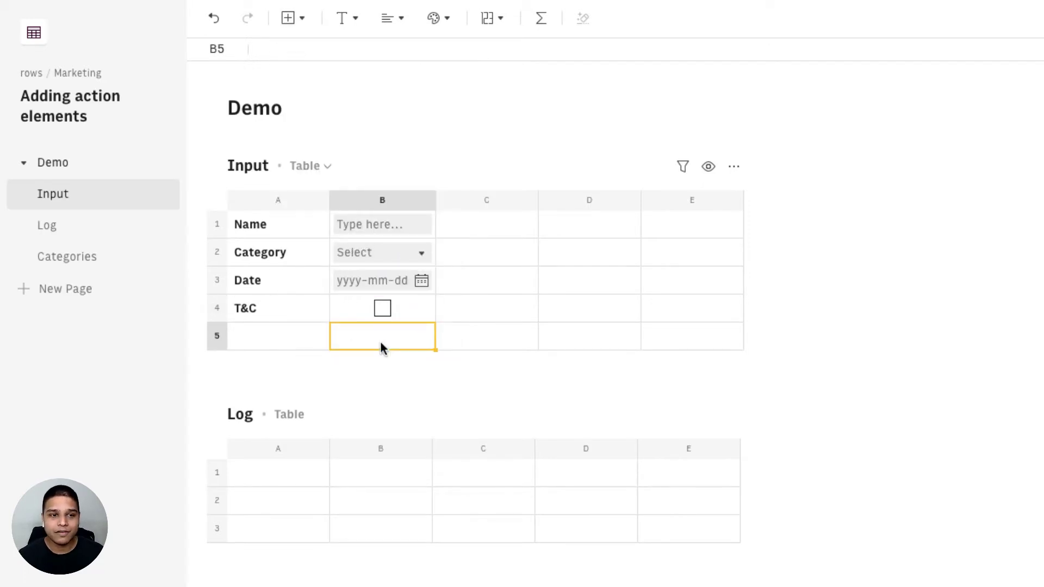
- Start a B5 button labelled Submit with the Create table from a range of cells action
left_click(301, 19)
left_click(394, 166)
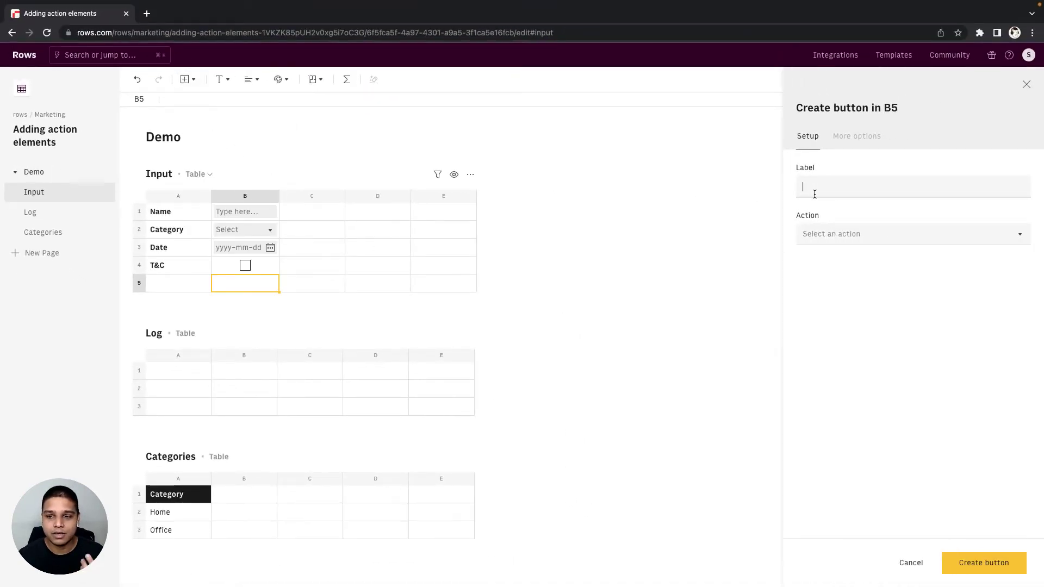
type("Submit")
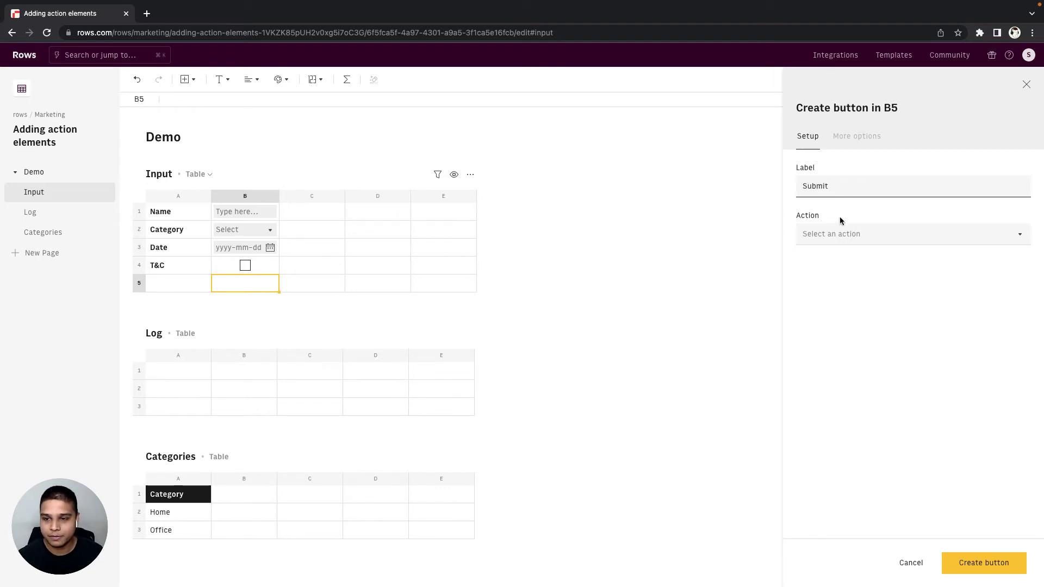
left_click(830, 239)
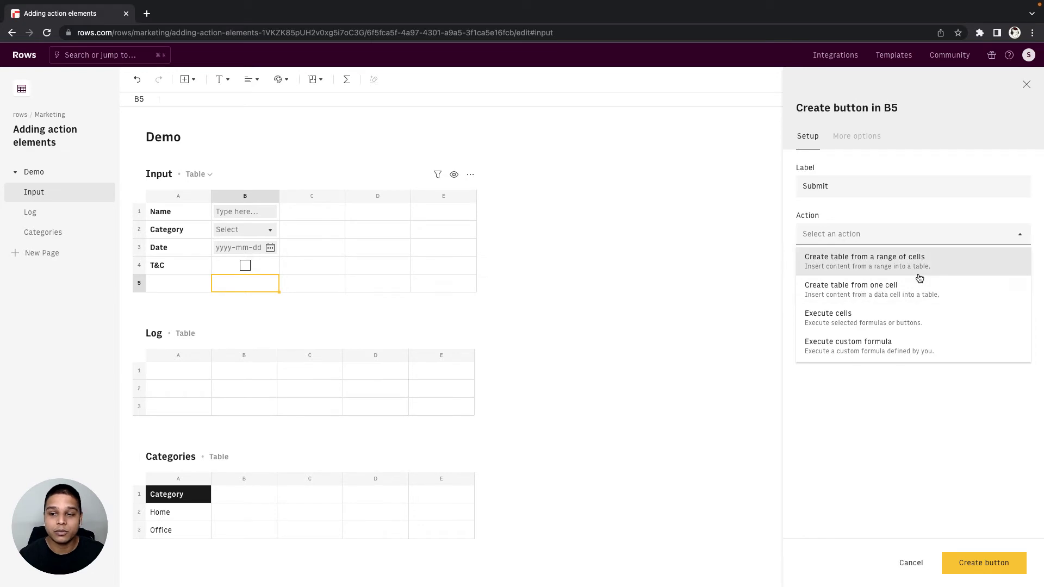
left_click(918, 275)
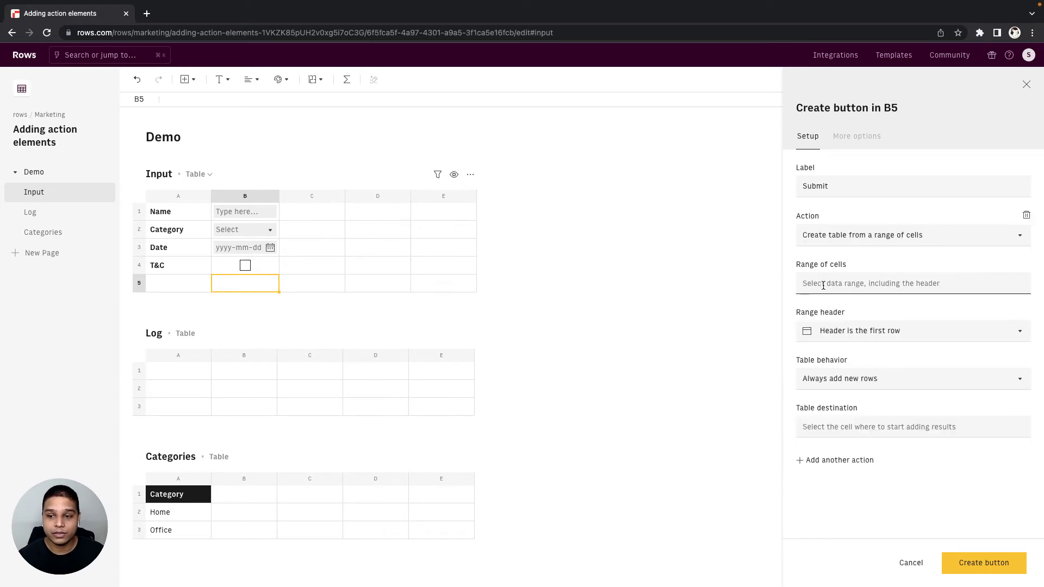
- Set source A1:B4, first column as headers, always add new rows, destination 'Log'!A1:D1
left_click_drag(155, 212, 222, 264)
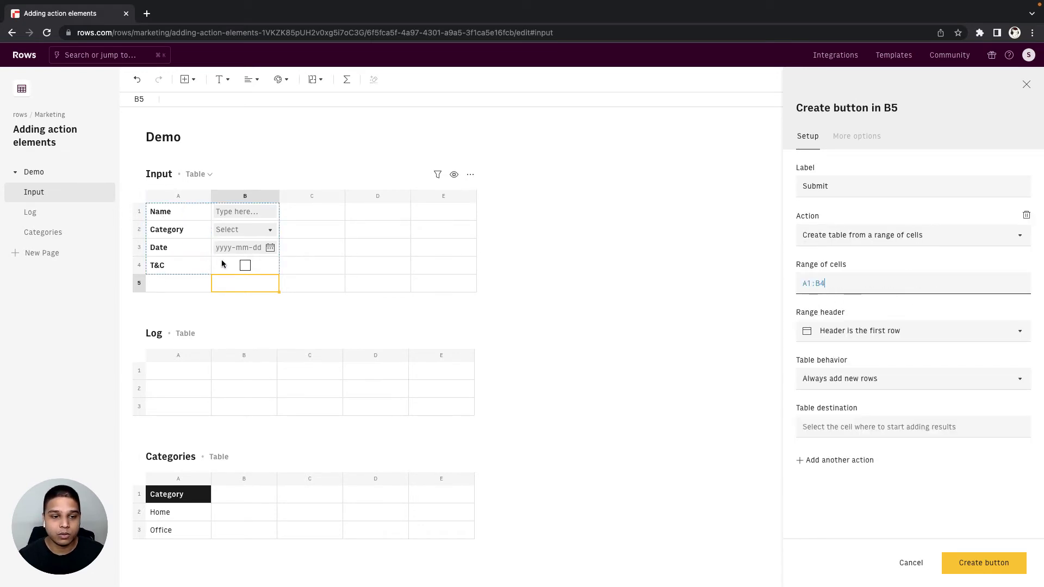
left_click(841, 331)
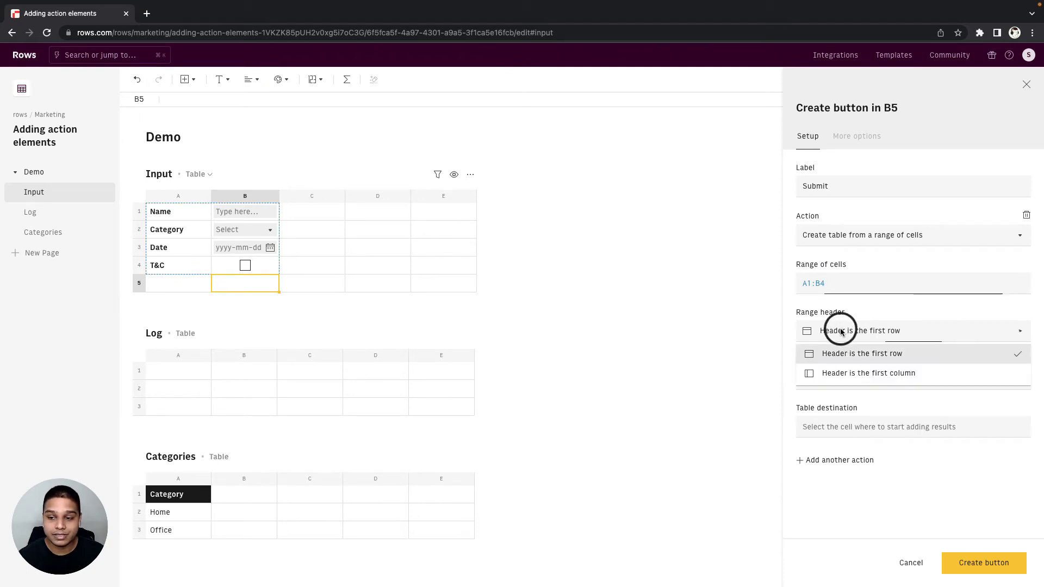
left_click(844, 379)
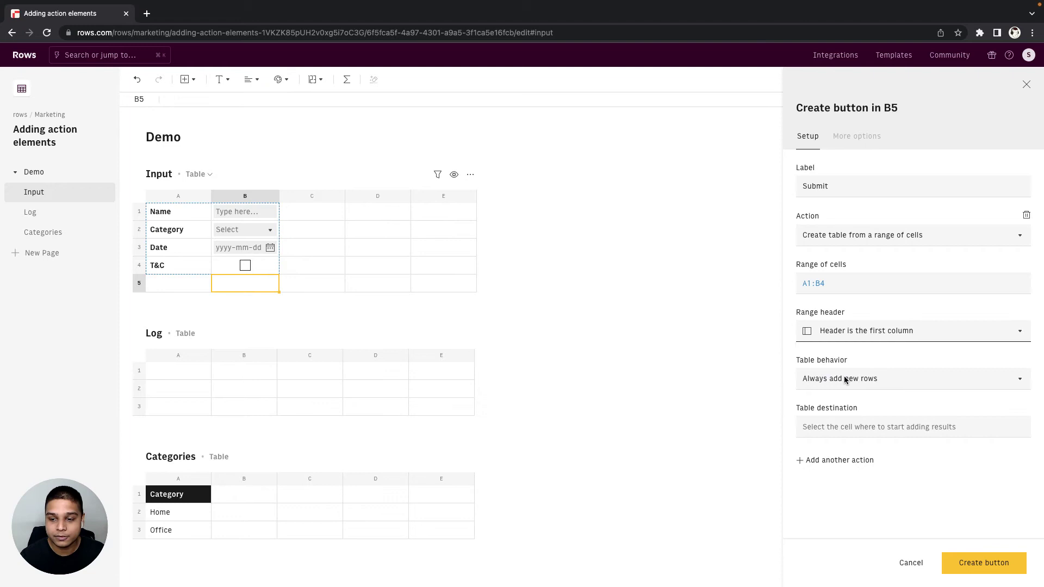
left_click(844, 378)
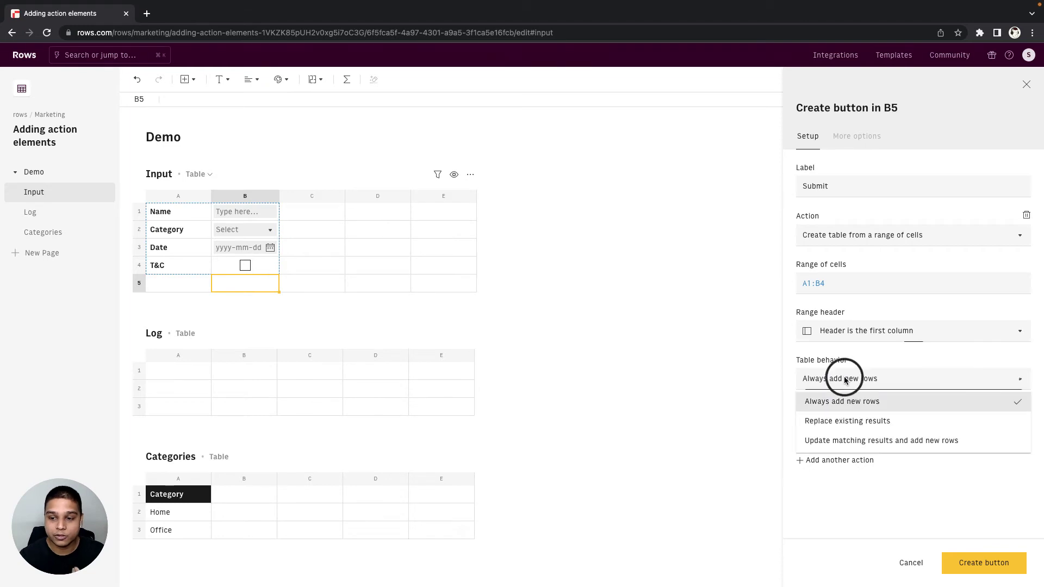
left_click(894, 403)
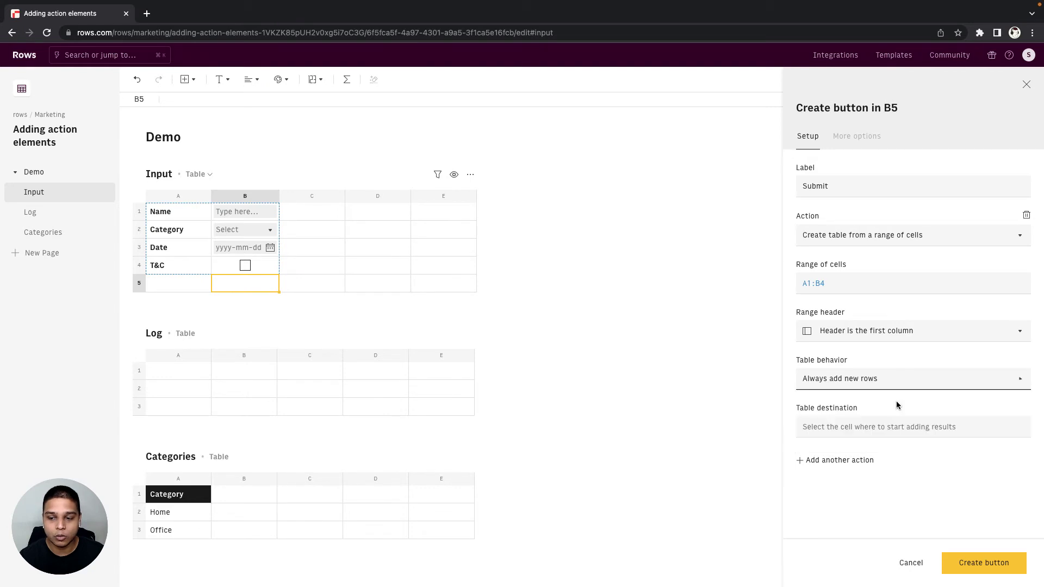
left_click(843, 422)
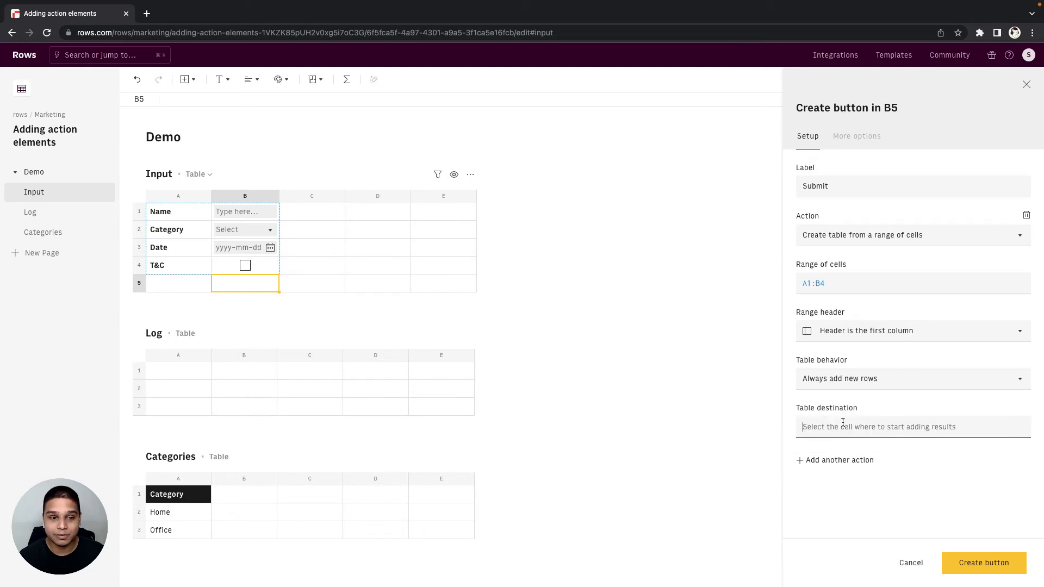
left_click_drag(180, 372, 318, 377)
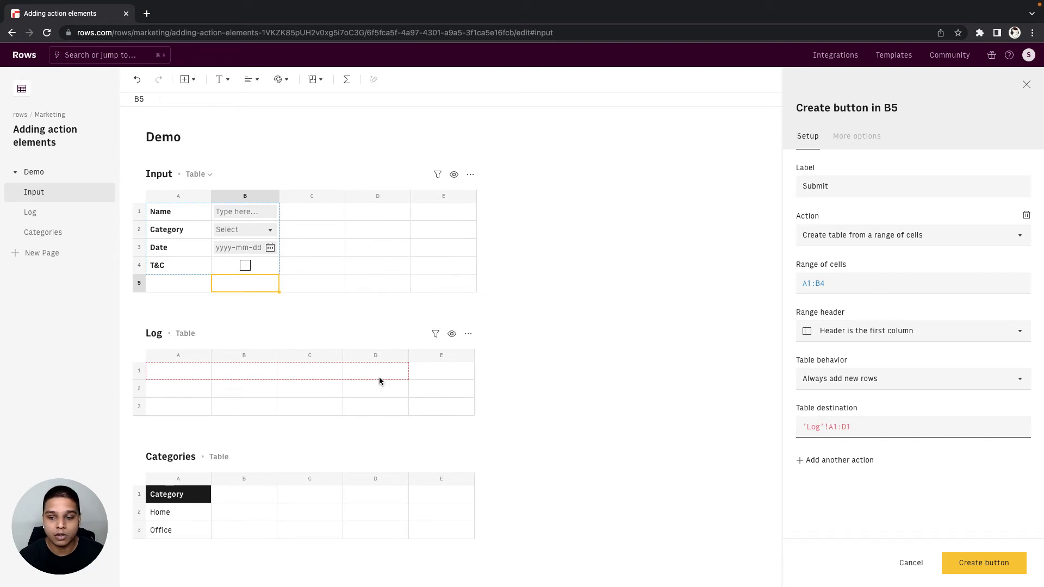
- Under More options, set B1 as a required cell and create the Submit button
left_click(859, 143)
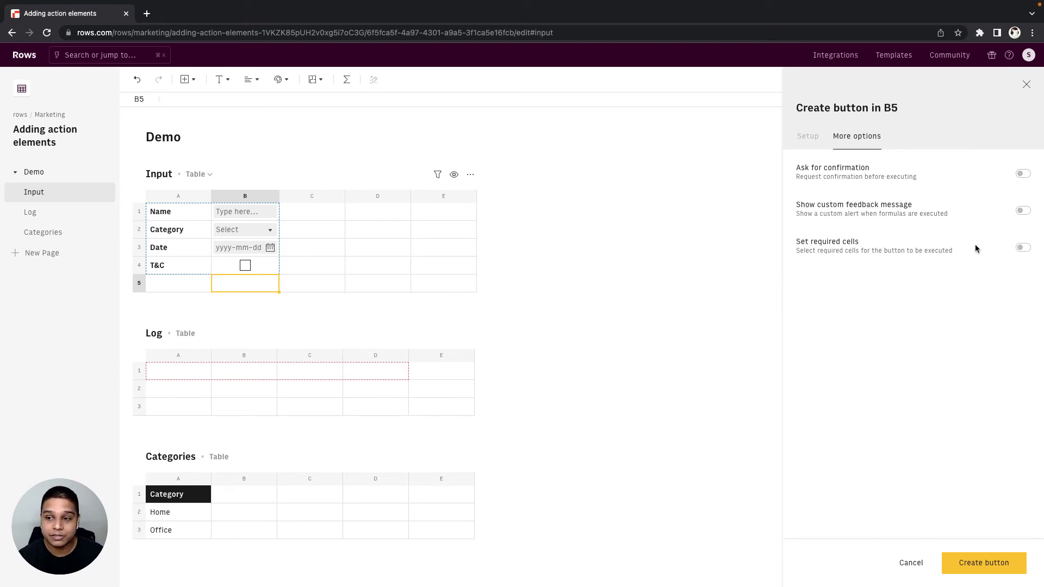
left_click(1022, 248)
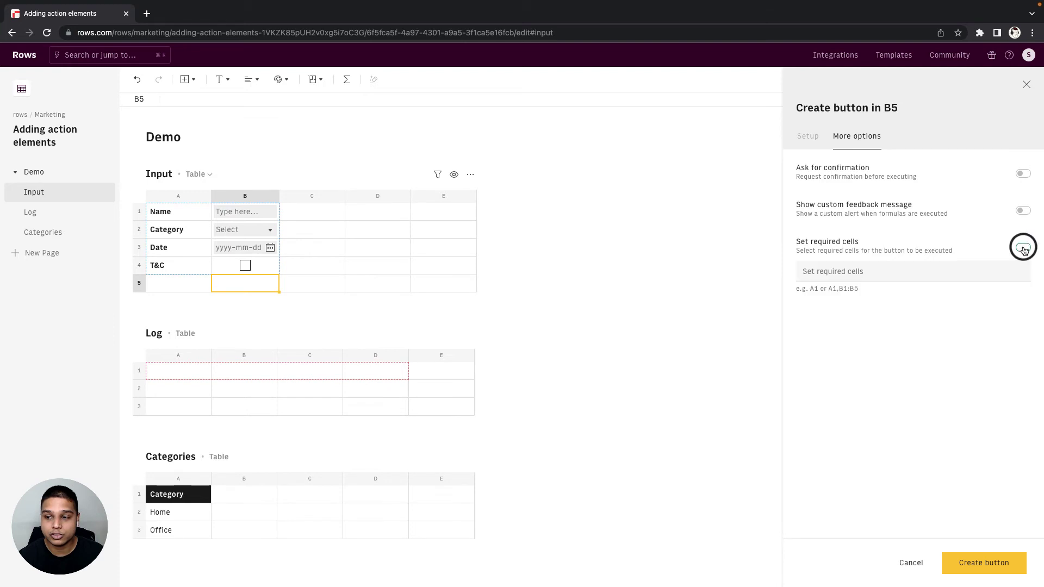
left_click(827, 267)
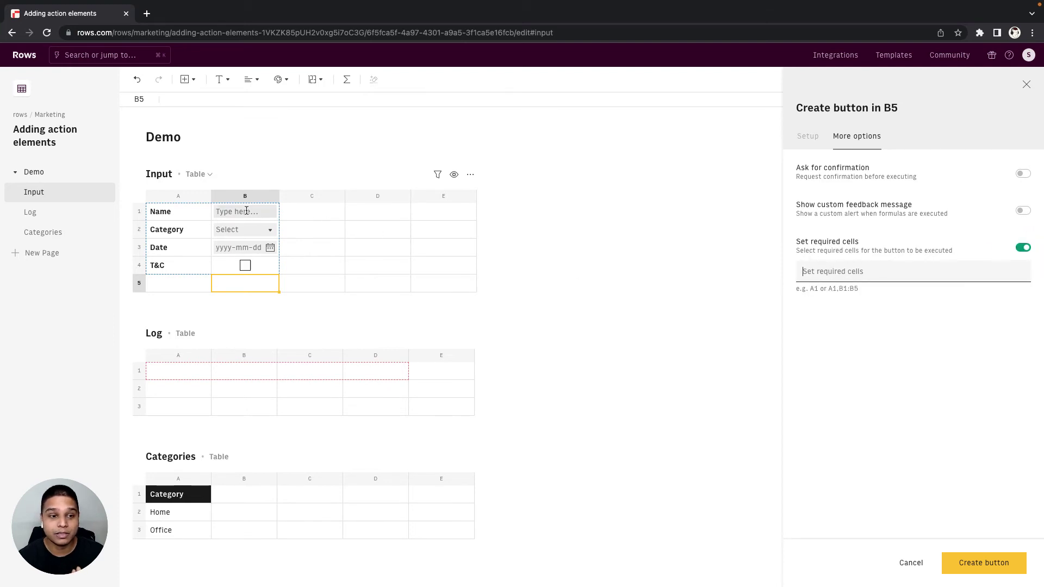
left_click(246, 211)
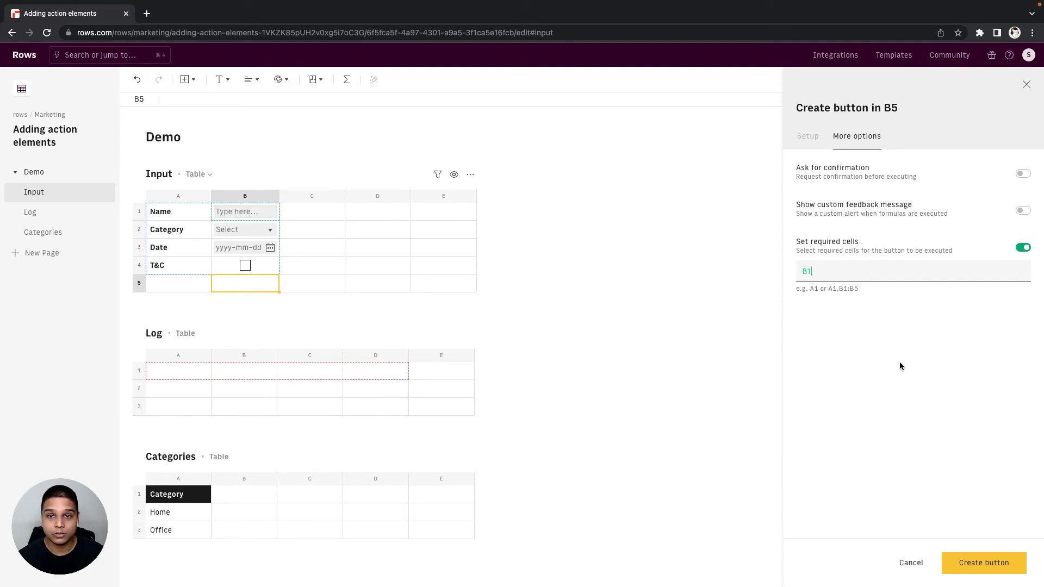
left_click(948, 562)
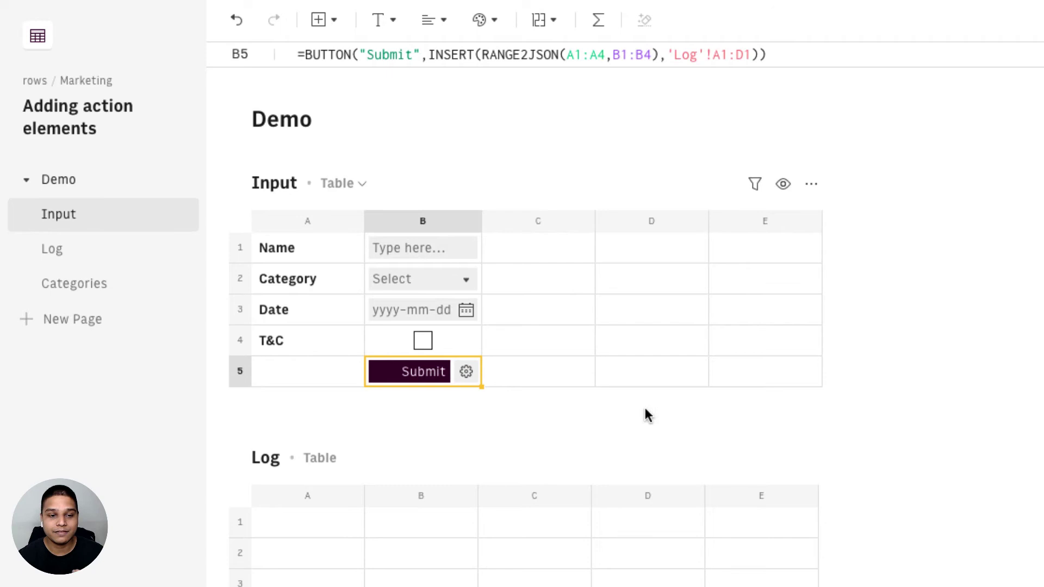
- Fill the form with a name, category Home and date 19 May 2022
left_click(462, 252)
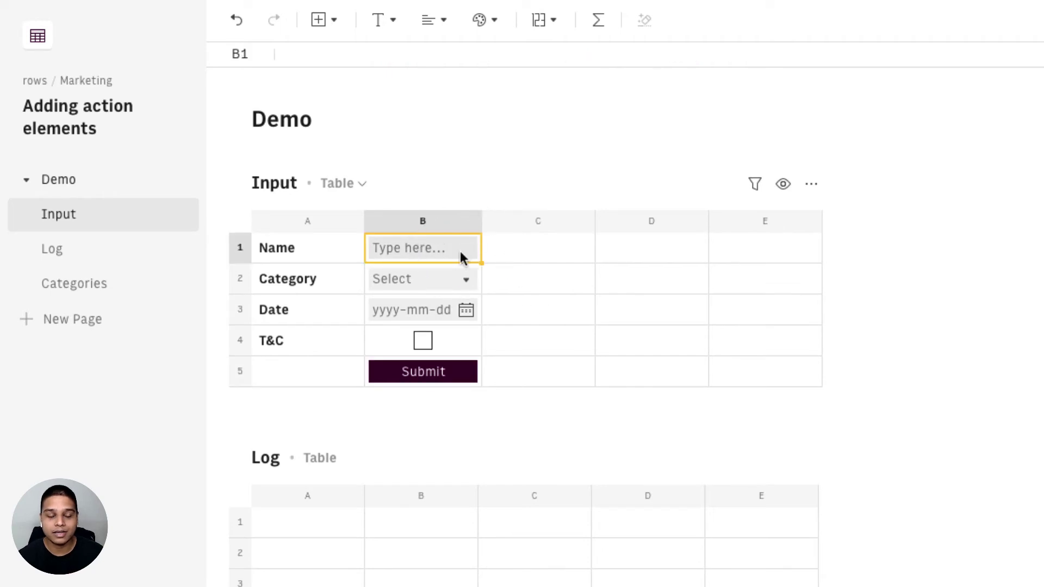
type("Sourabh")
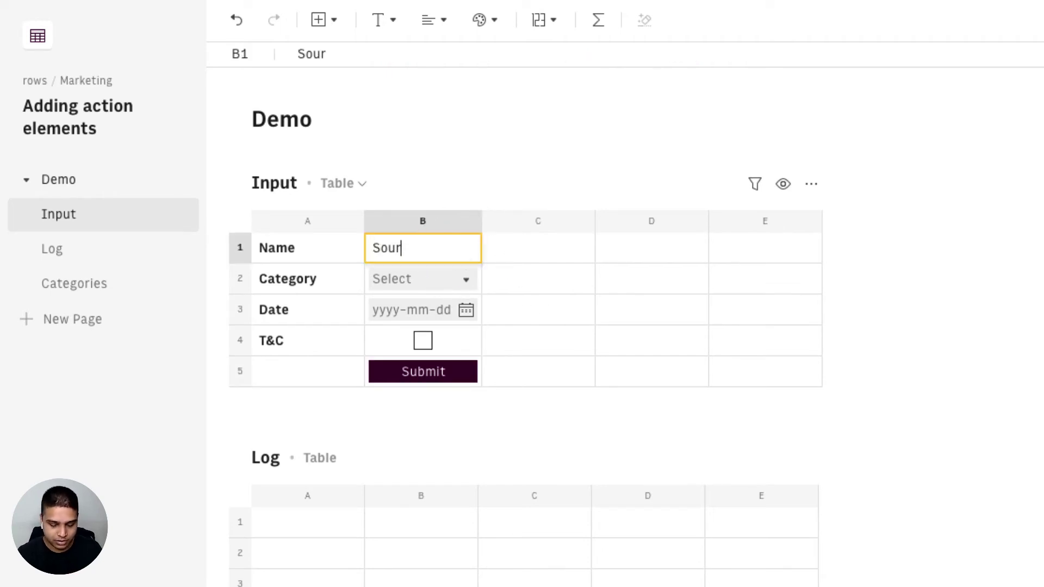
left_click(456, 277)
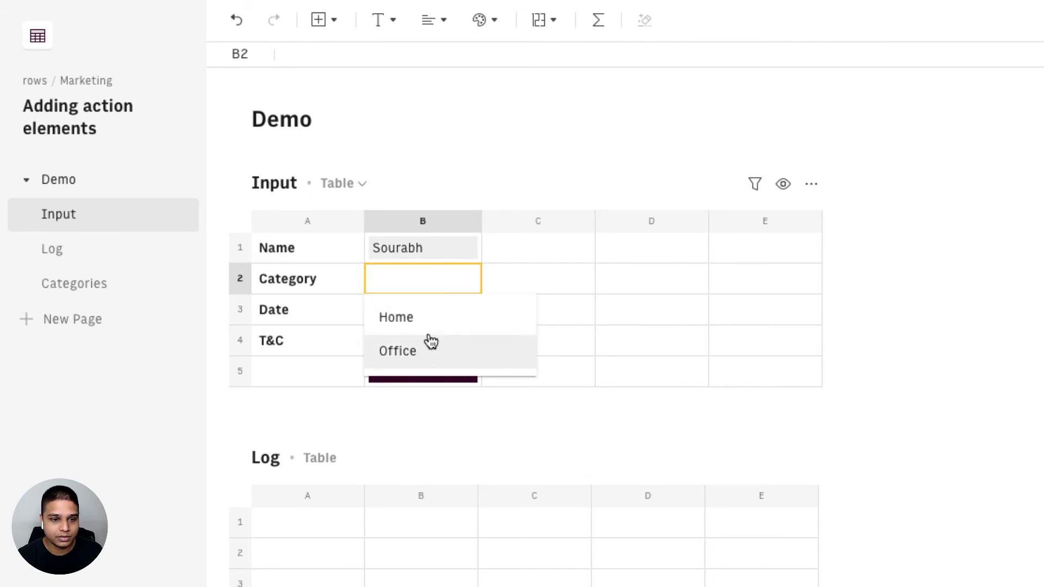
left_click(416, 316)
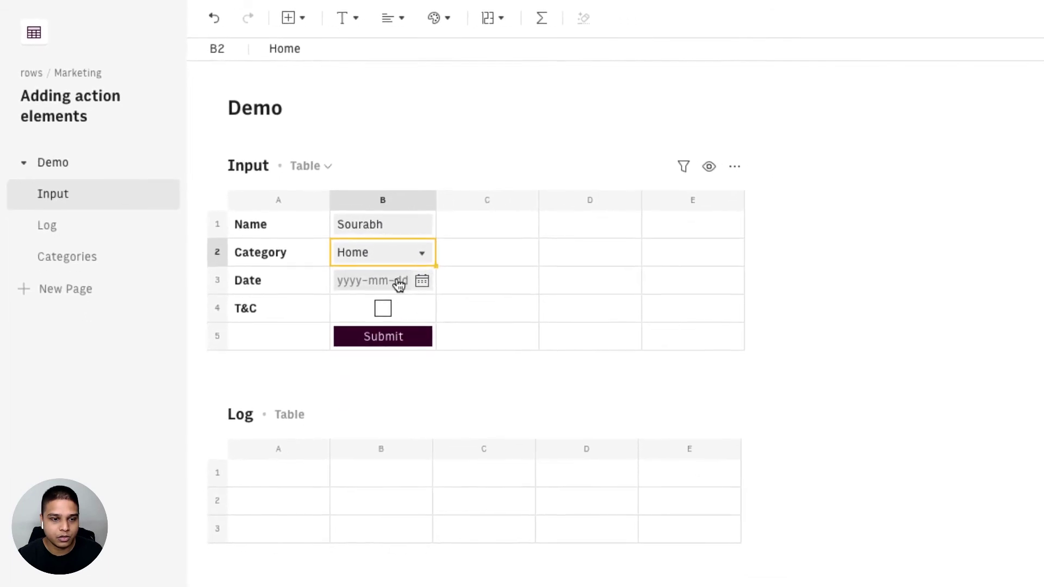
left_click(399, 282)
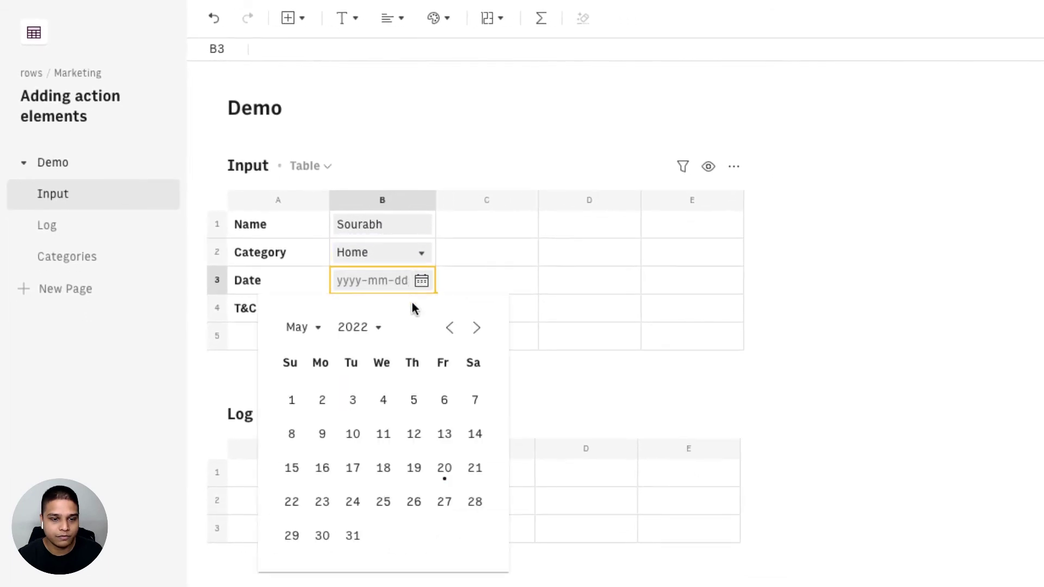
left_click(416, 466)
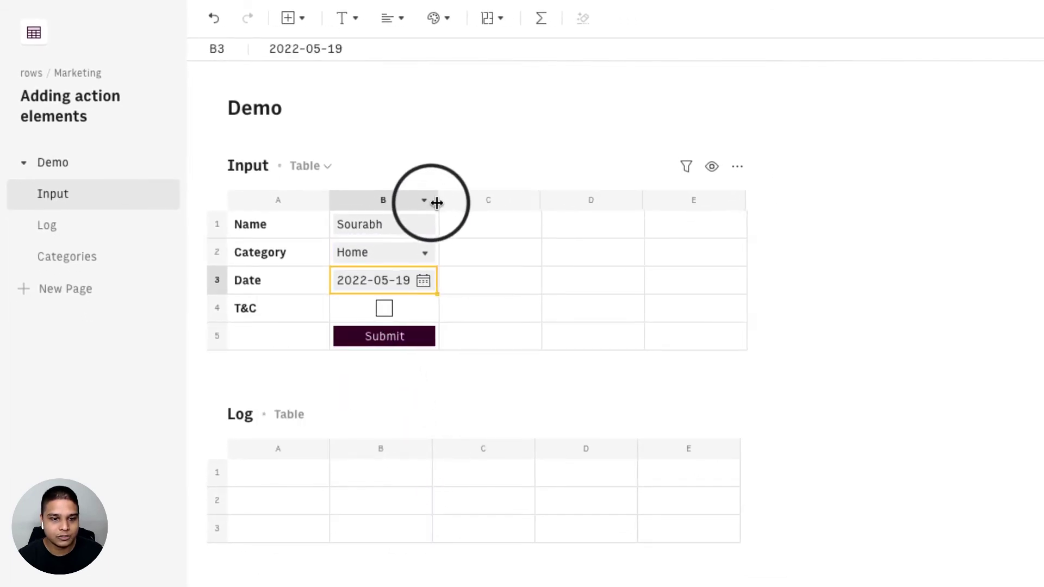
- Widen column B, tick T&C and submit the entry to the Log table
left_click_drag(436, 203, 435, 205)
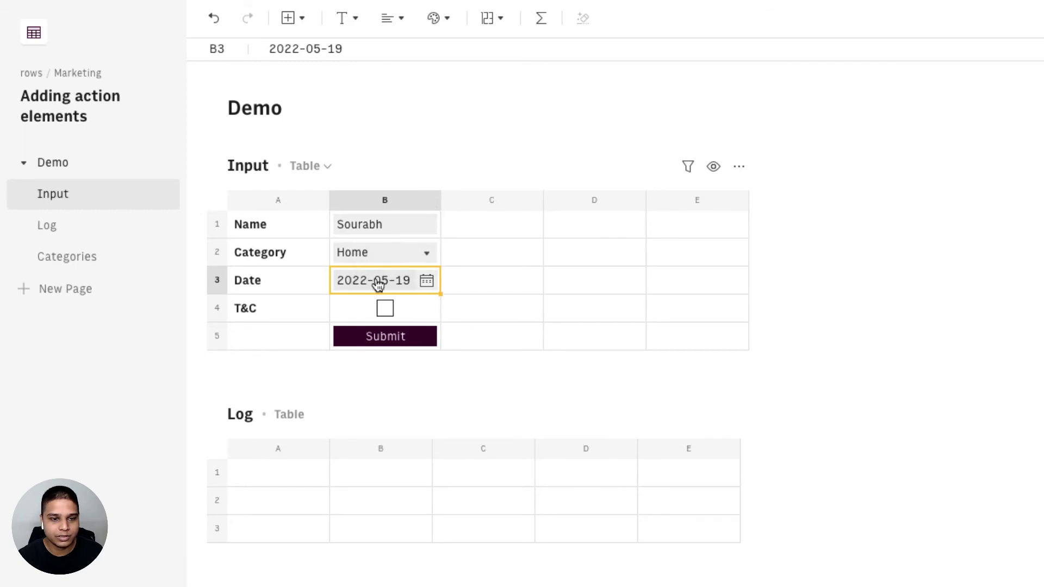
left_click(390, 318)
left_click(388, 314)
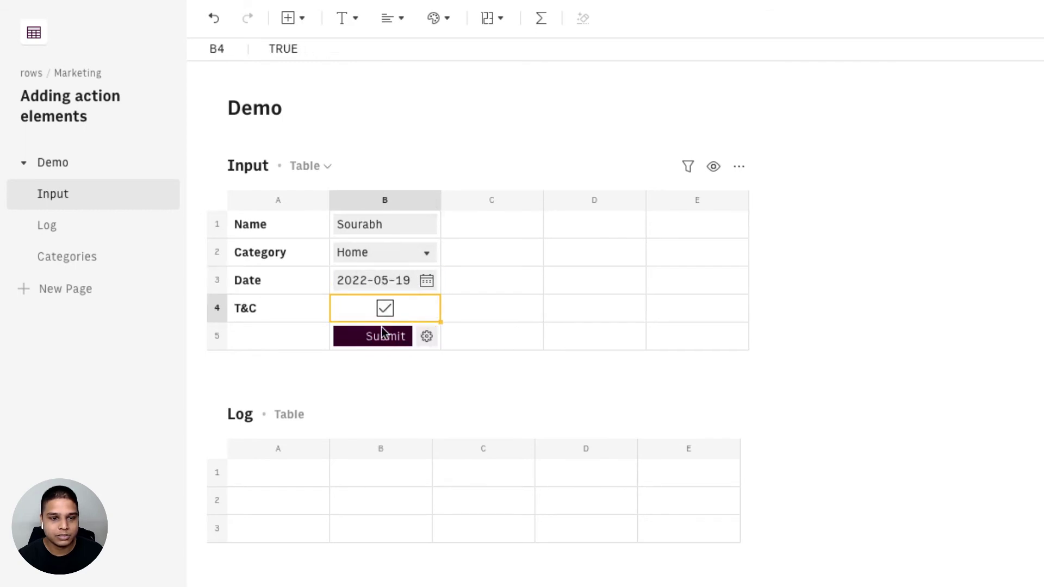
left_click(380, 333)
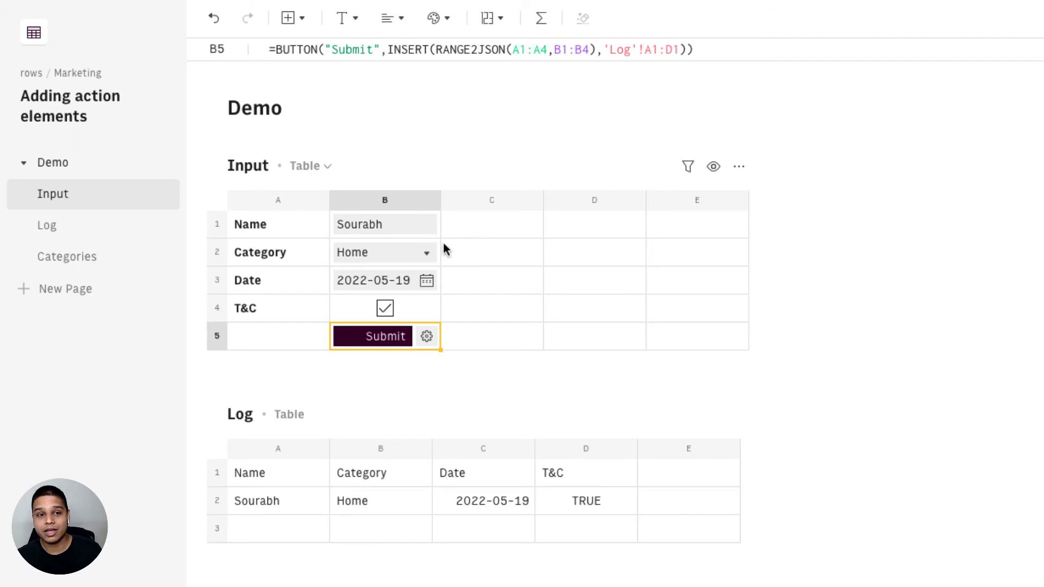
- Switch the Input table to Form mode and untick the T&C checkbox
left_click(329, 166)
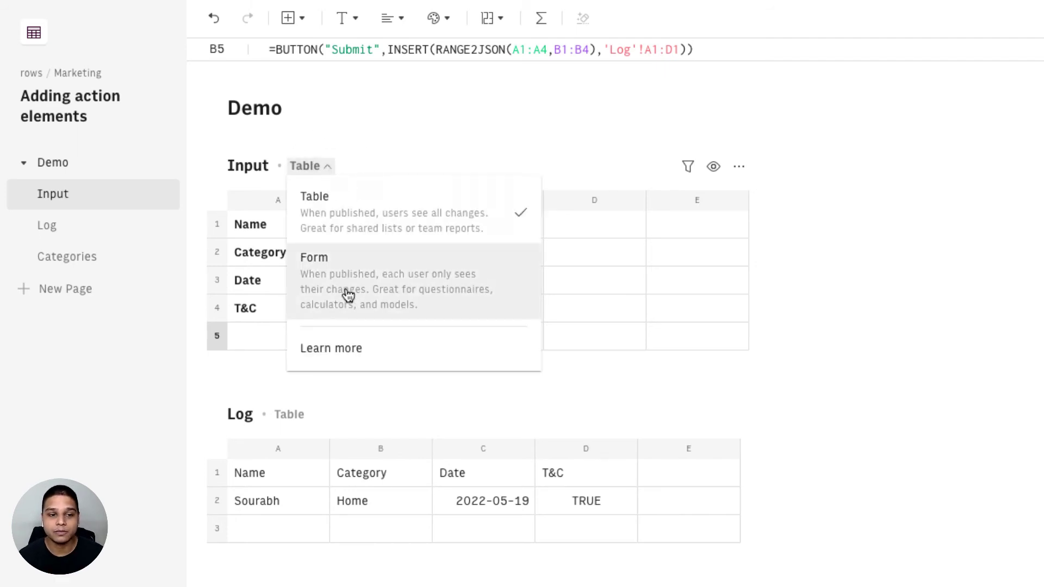
left_click(347, 294)
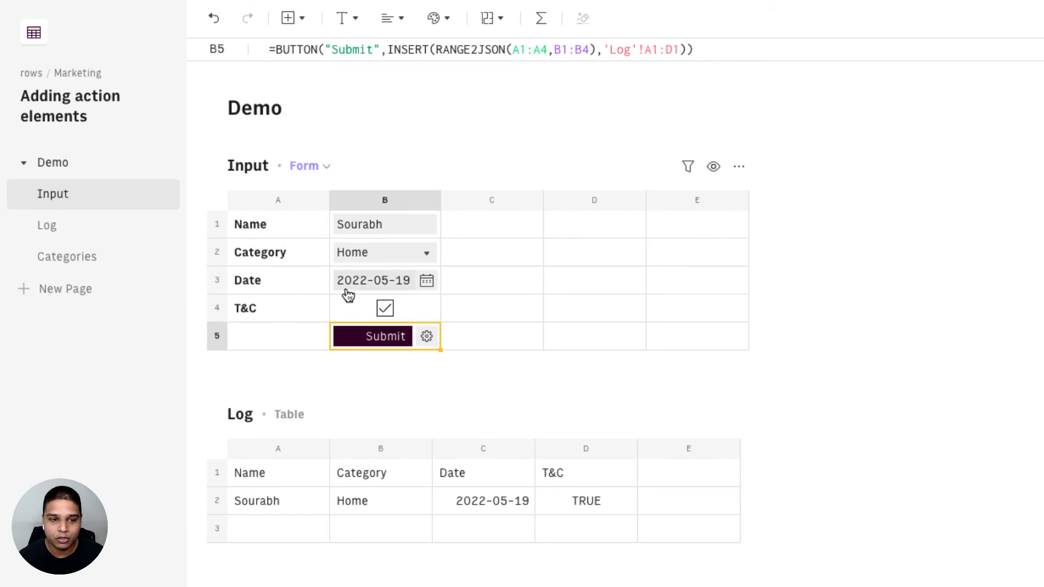
left_click(423, 309)
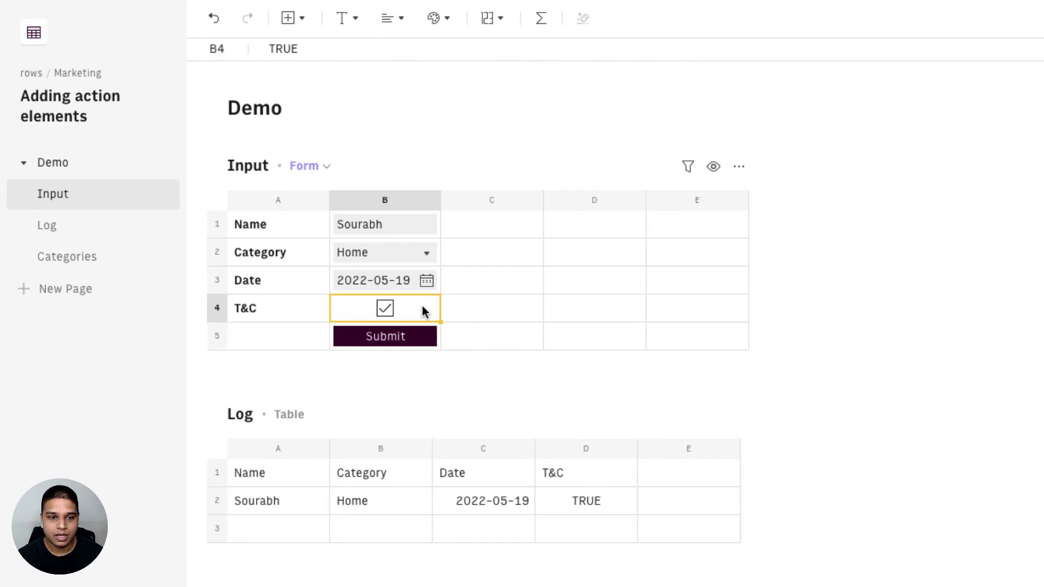
left_click(385, 310)
- Clear the Date, Category and Name values back to empty placeholders
left_click(395, 285)
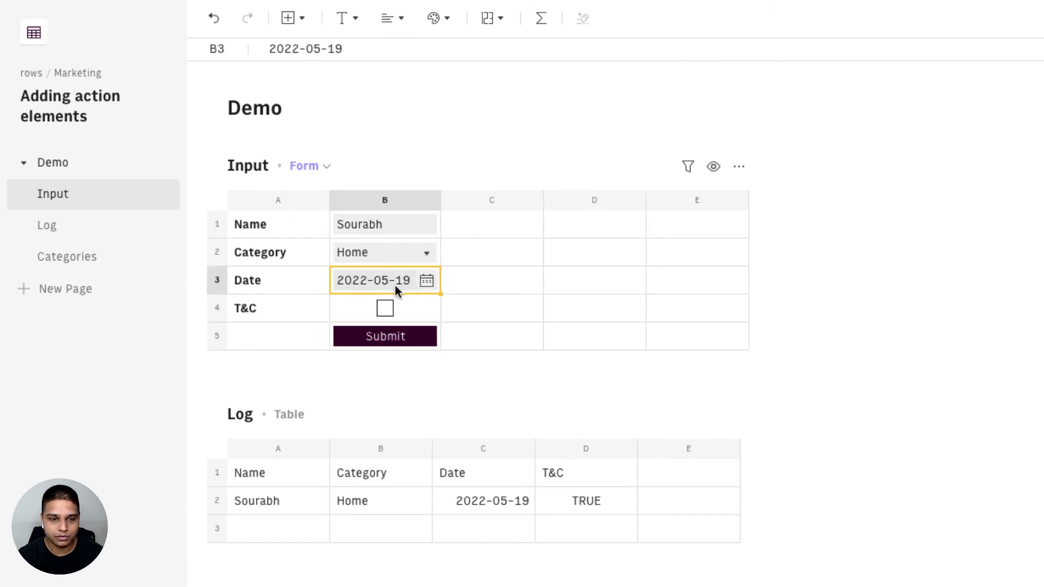
left_click(395, 285)
key("ctrl+a")
key("BackSpace")
key("Tab")
left_click(384, 252)
key("Return")
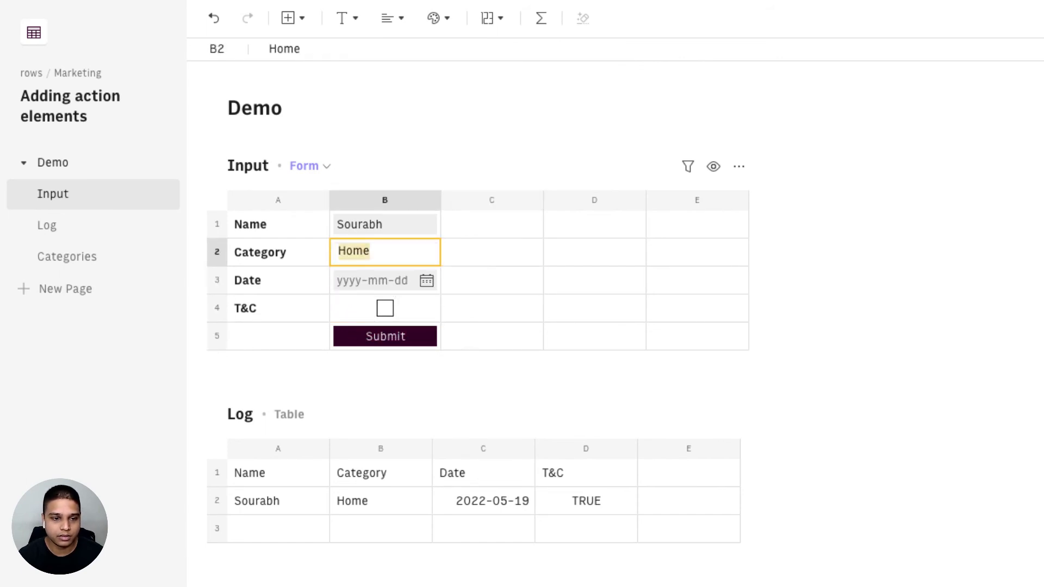
key("BackSpace")
left_click(378, 231)
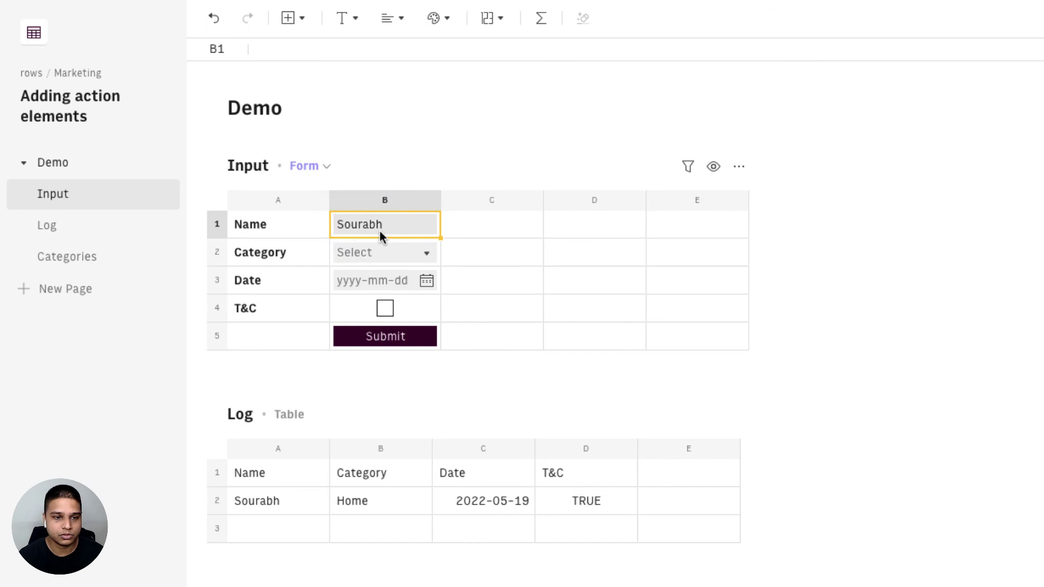
key("BackSpace")
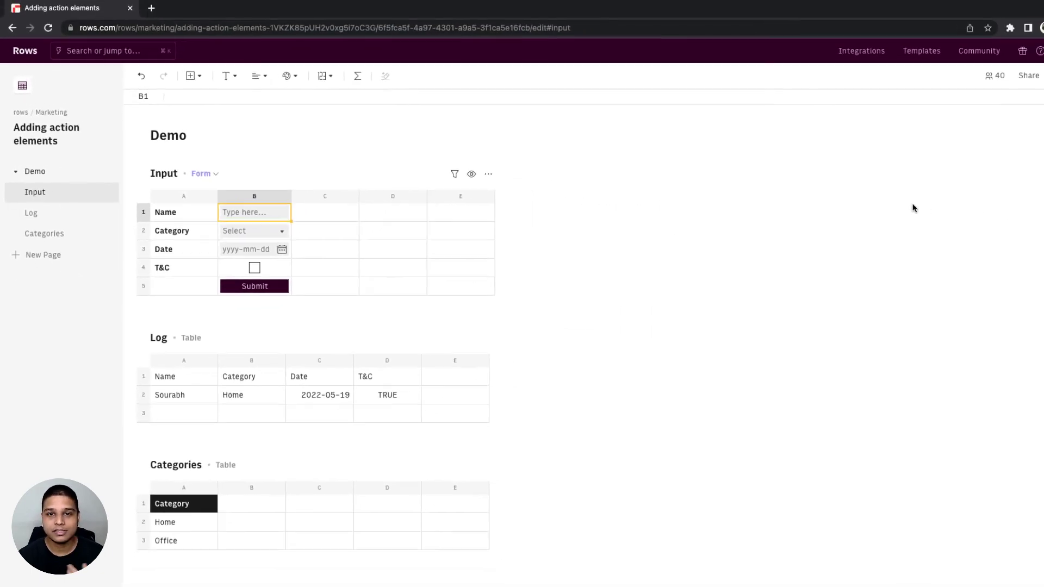
- On the live page, submit a name with category Office and date 20 May 2022
left_click(1033, 81)
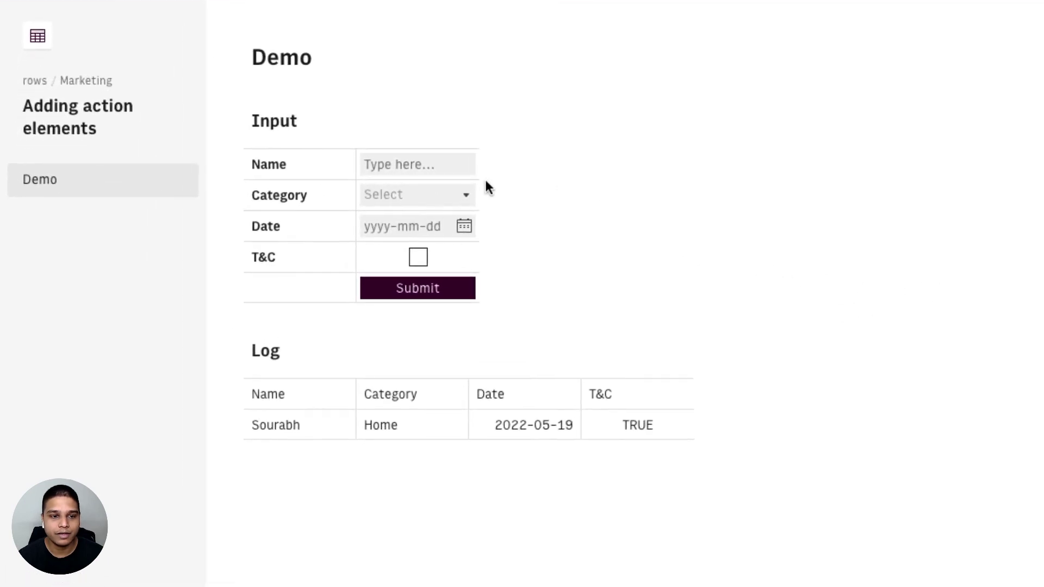
left_click(432, 165)
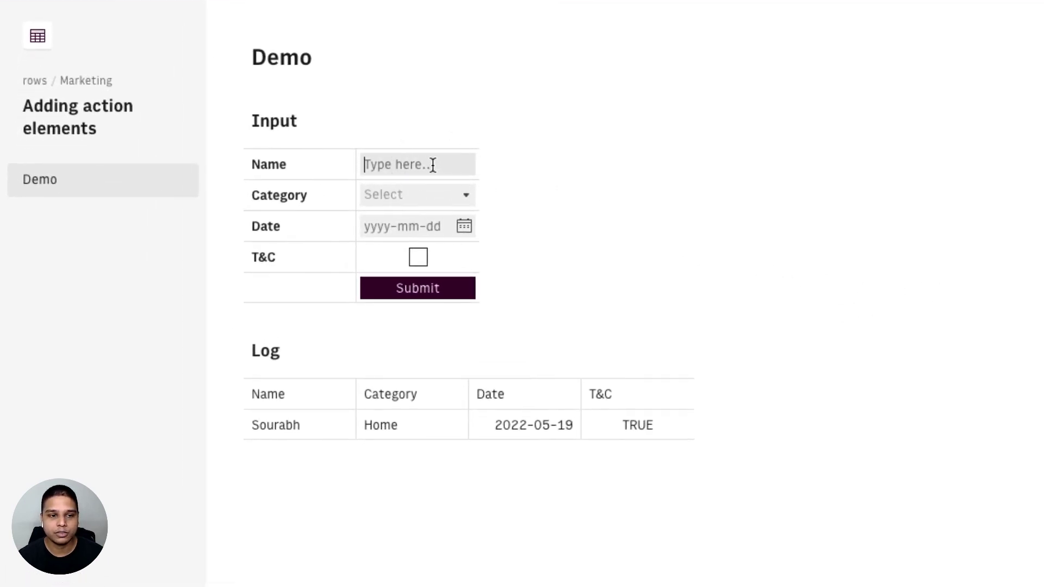
type("Choraria")
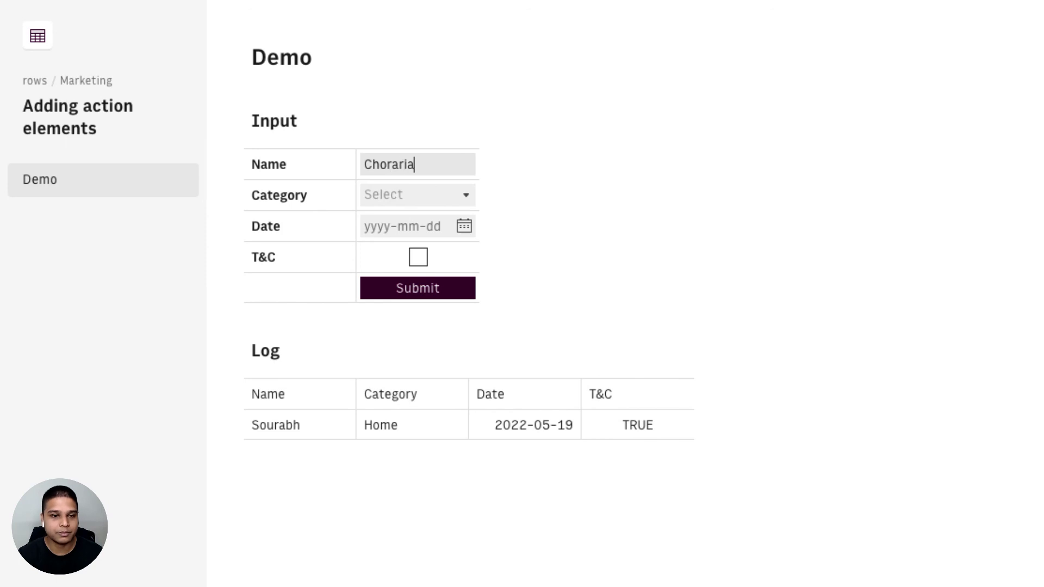
key("Tab")
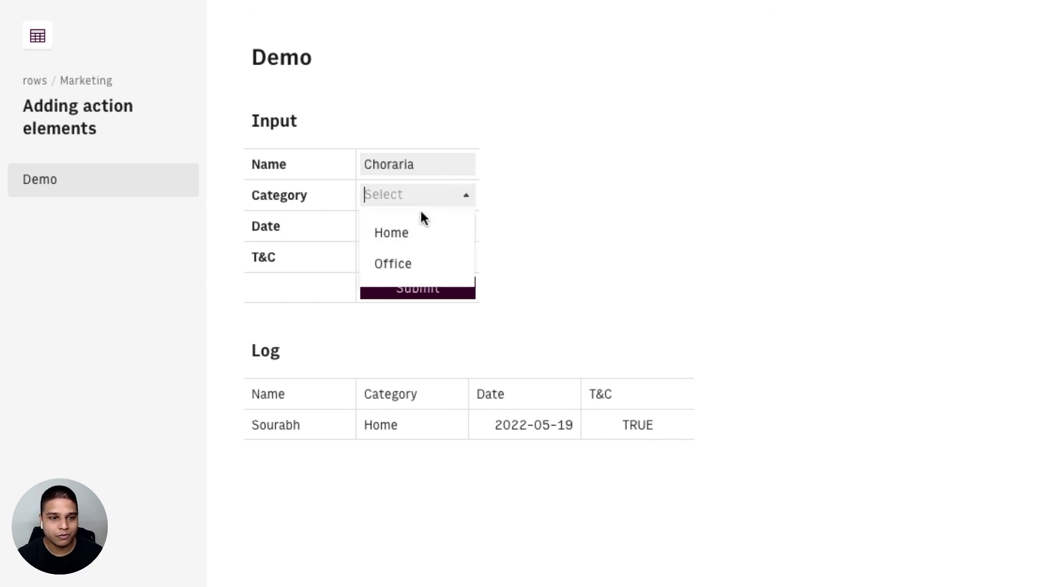
left_click(404, 263)
left_click(464, 226)
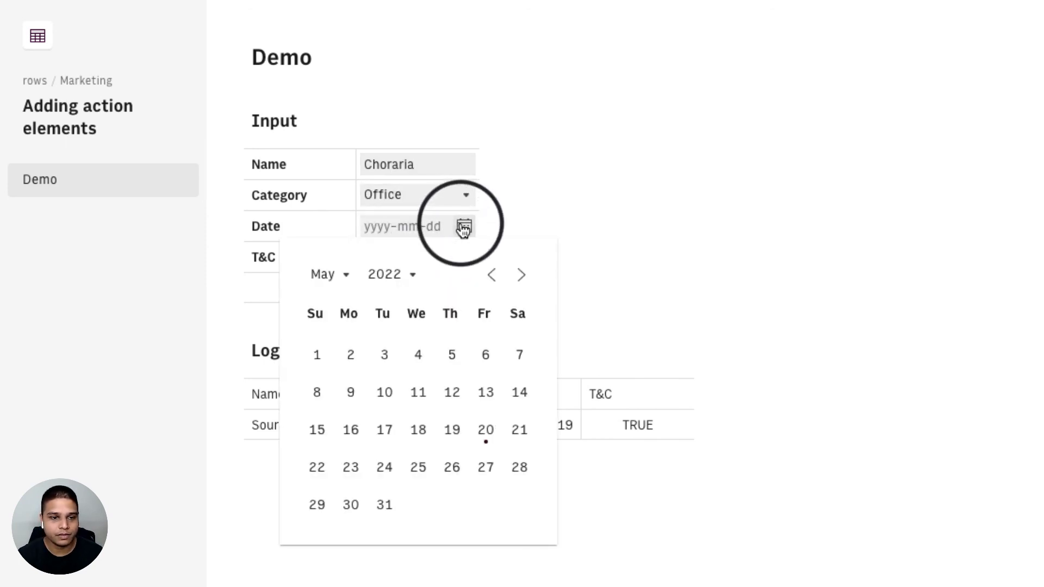
left_click(474, 439)
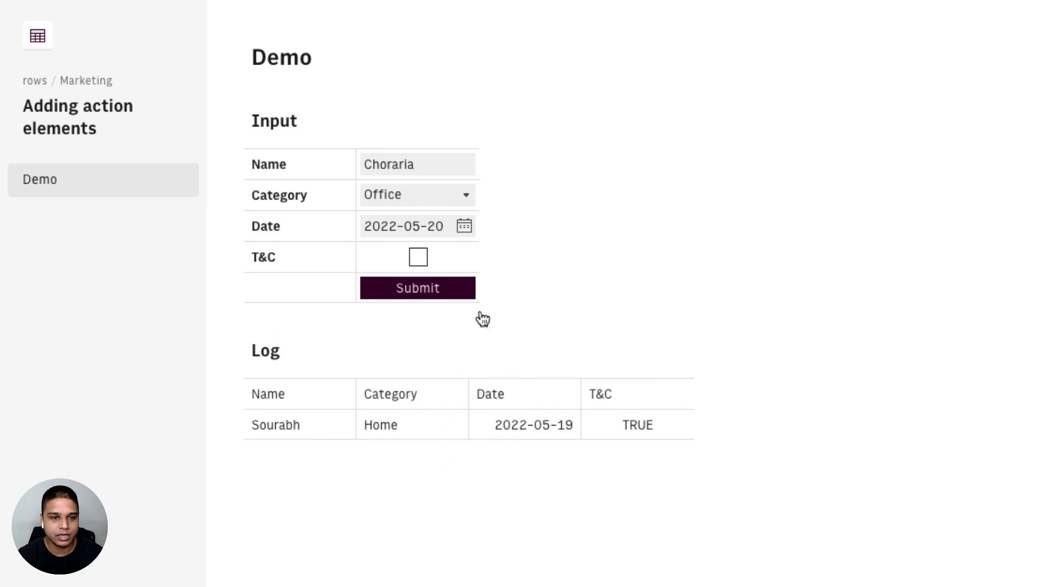
left_click(429, 295)
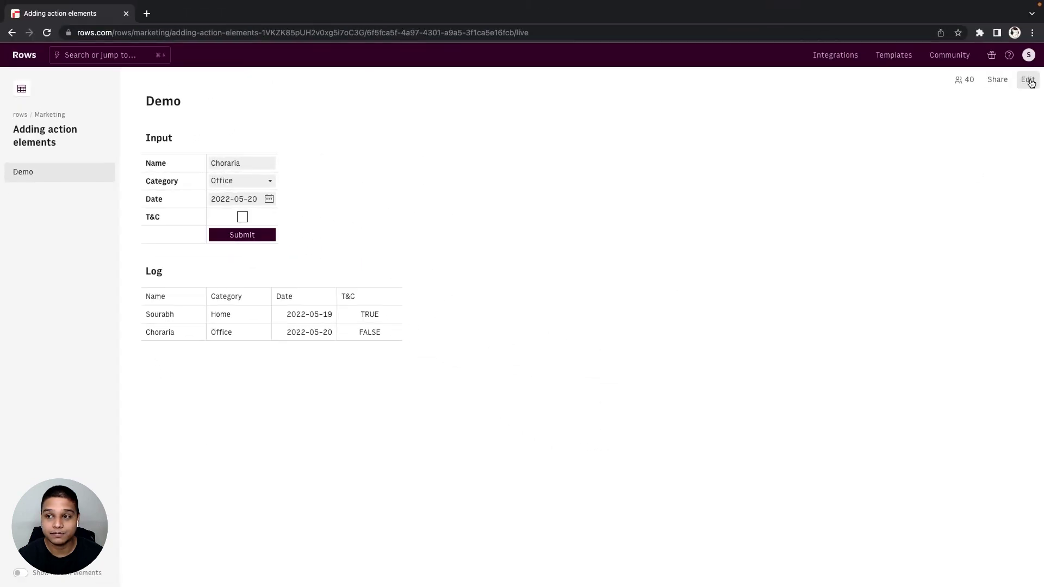
- In edit mode, hide the Log table from the live page and reopen the live view
left_click(1029, 80)
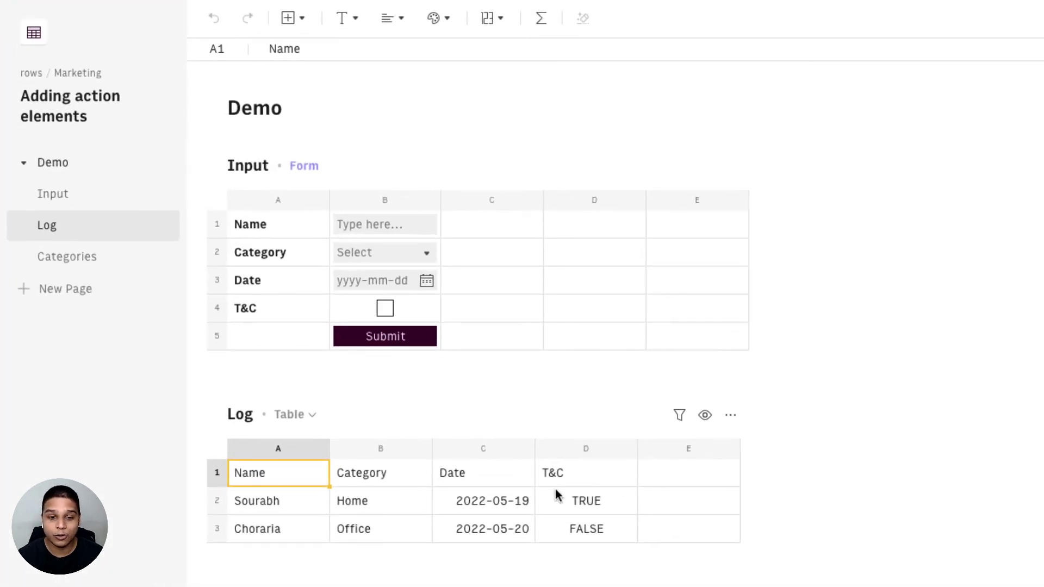
left_click(704, 416)
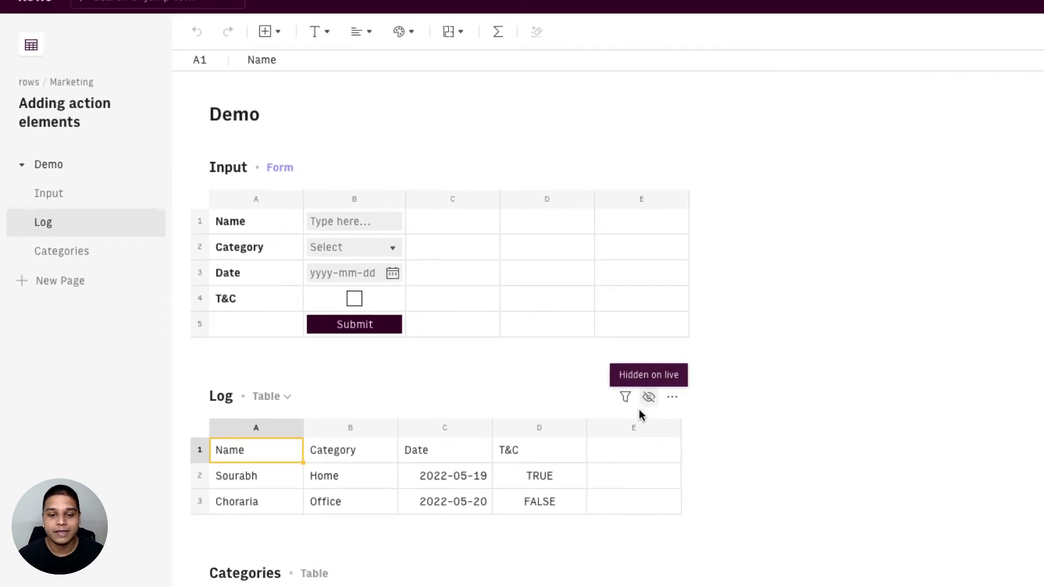
left_click(1027, 79)
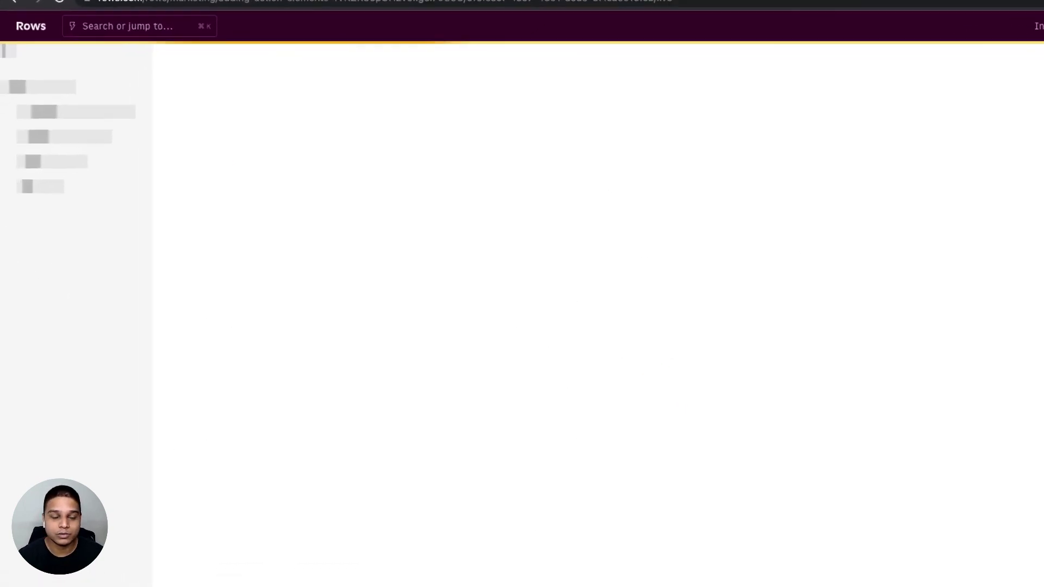